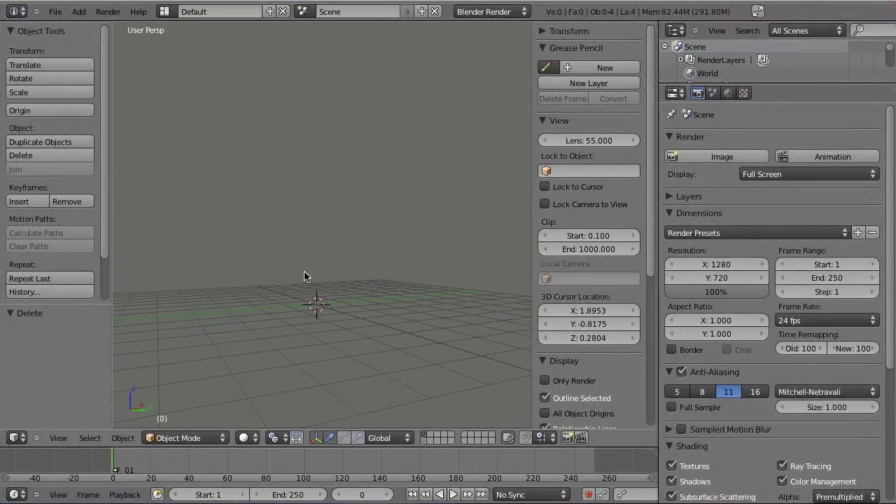
{"action": "key", "text": "t"}
{"action": "key", "text": "n"}
{"action": "key", "text": "ctrl+Up"}
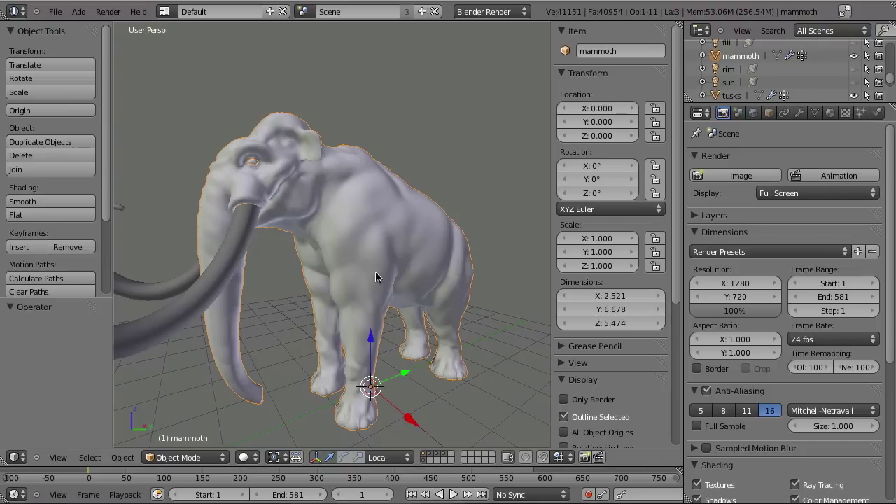
Examine the mapping, image and influence settings of the normals_map texture in the mammoth's skin material.
{"action": "left_click", "coordinate": [830, 113]}
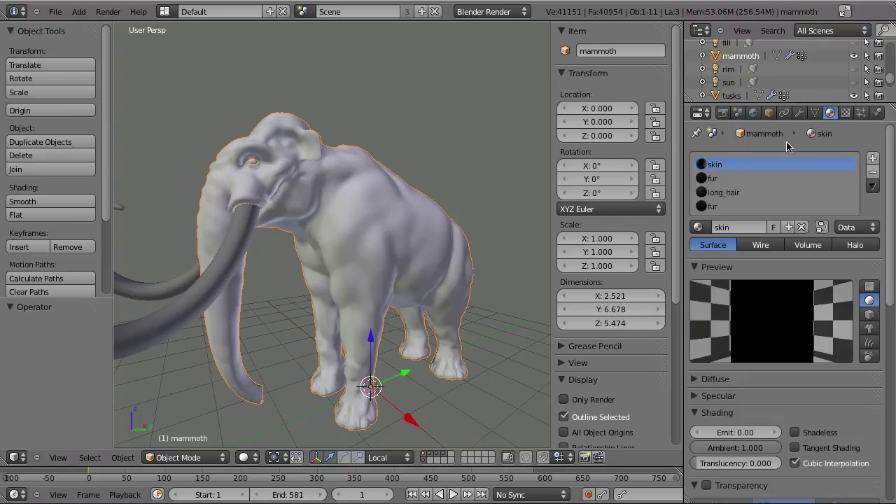
{"action": "left_click", "coordinate": [846, 113]}
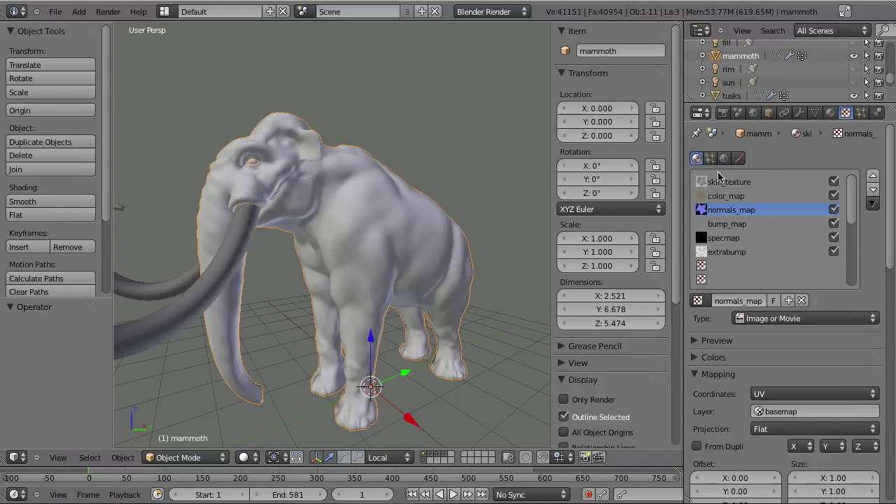
{"action": "middle_click_drag", "start_coordinate": [726, 452], "coordinate": [739, 261]}
{"action": "middle_click_drag", "start_coordinate": [761, 447], "coordinate": [779, 369]}
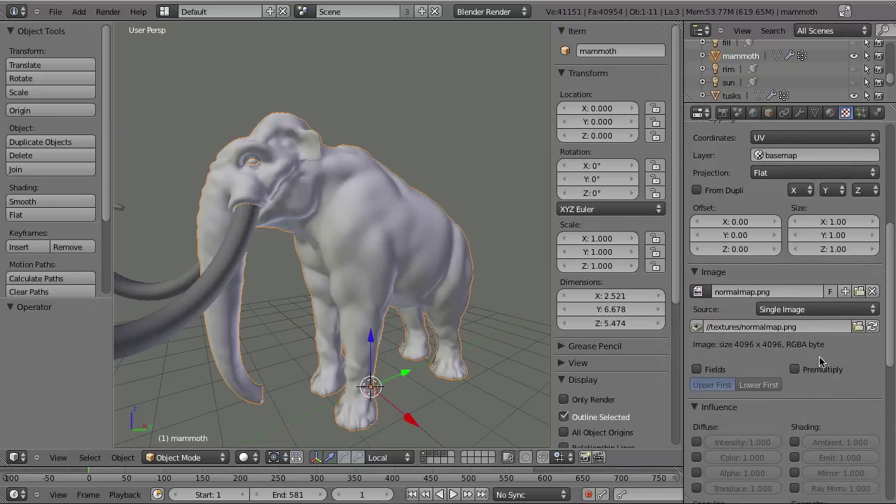
{"action": "middle_click_drag", "start_coordinate": [771, 420], "coordinate": [776, 283]}
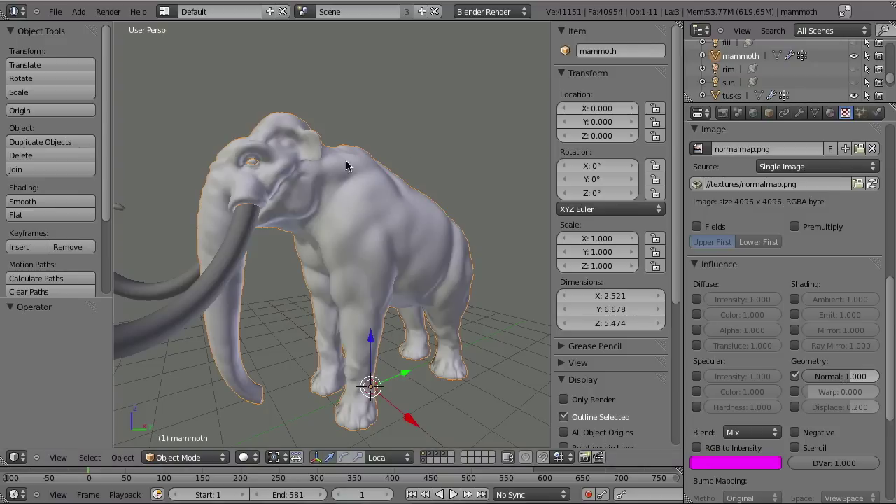
Inspect the mammoth from several angles and briefly check its mesh in Edit Mode.
{"action": "middle_click_drag", "start_coordinate": [348, 205], "coordinate": [426, 205]}
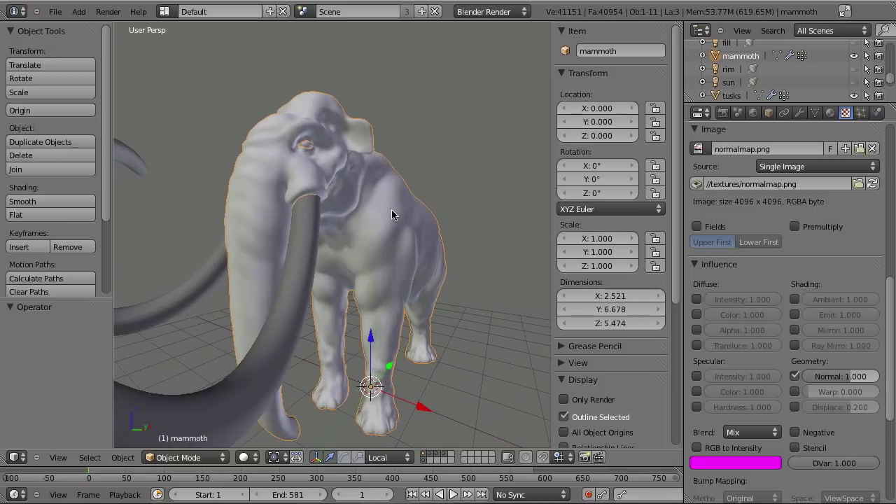
{"action": "scroll", "coordinate": [391, 250], "scroll_direction": "down", "scroll_amount": 3}
{"action": "middle_click_drag", "start_coordinate": [456, 234], "coordinate": [355, 271]}
{"action": "key", "text": "Tab"}
{"action": "key", "text": "Tab"}
{"action": "scroll", "coordinate": [259, 280], "scroll_direction": "up", "scroll_amount": 3}
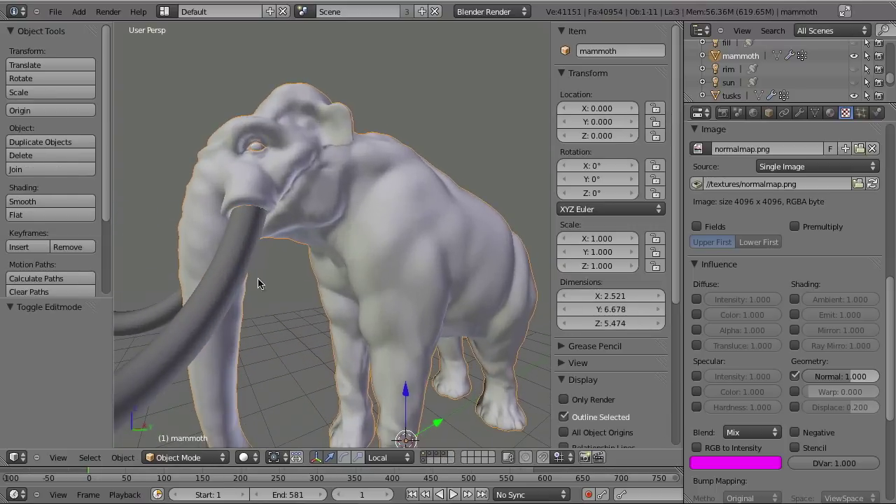
Look through the scene layers one at a time, and show the mammoth and tusks layers together again.
{"action": "left_click", "coordinate": [424, 455]}
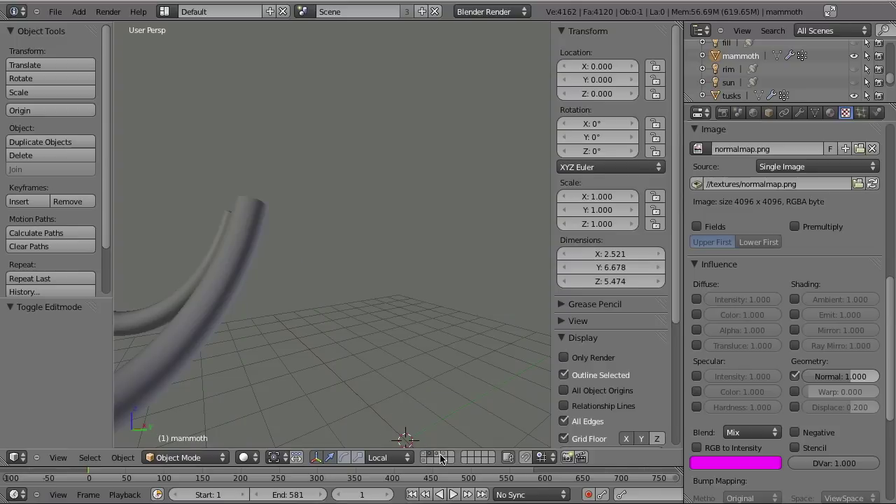
{"action": "left_click", "coordinate": [437, 455]}
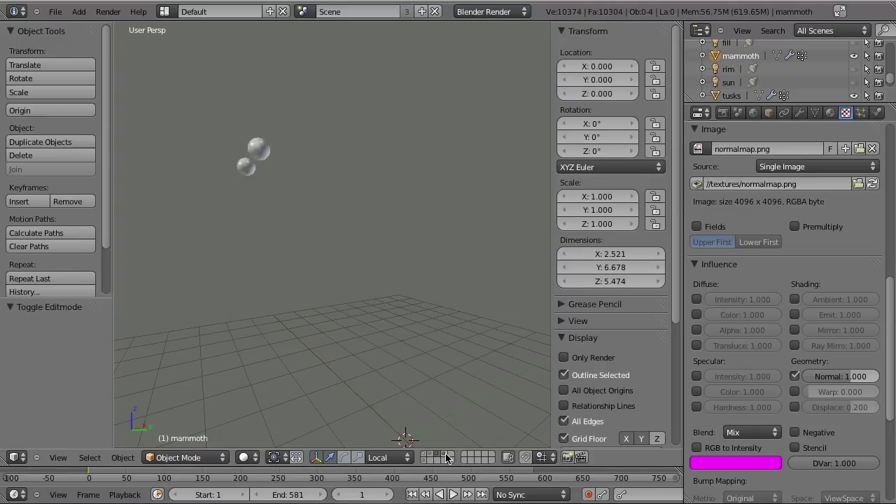
{"action": "left_click", "coordinate": [446, 457]}
{"action": "left_click", "coordinate": [423, 461]}
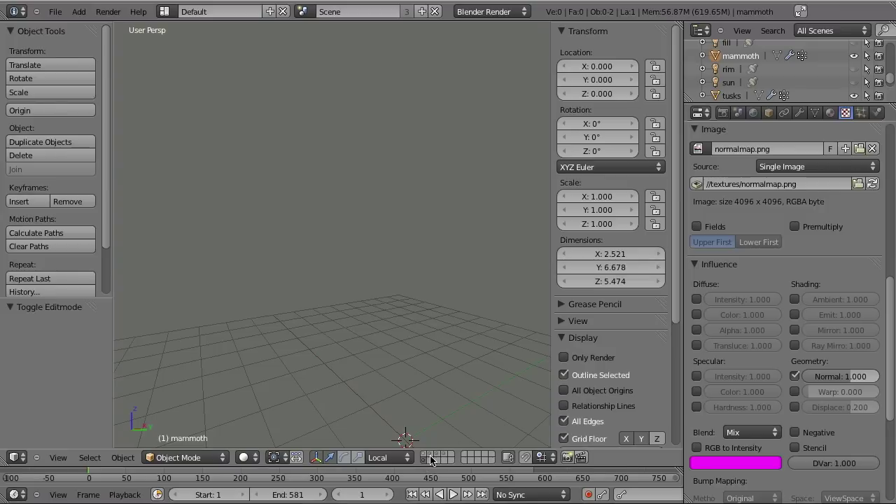
{"action": "left_click", "coordinate": [424, 457]}
{"action": "left_click", "coordinate": [433, 457], "text": "shift"}
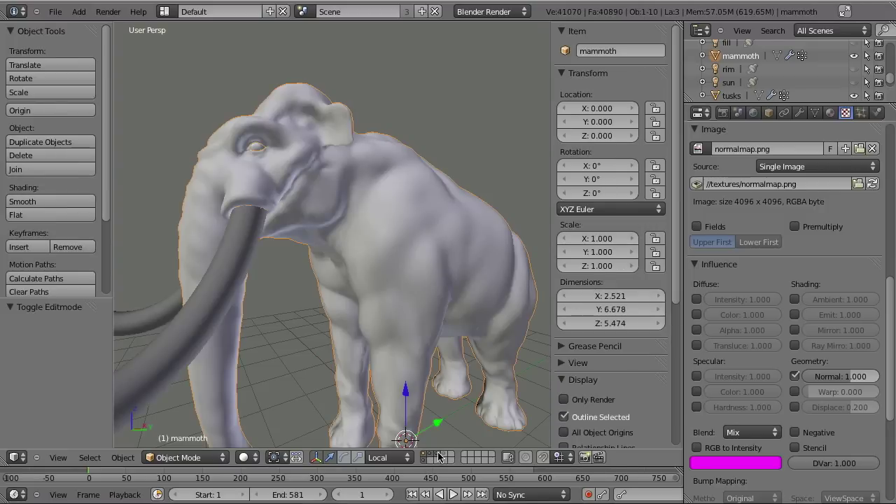
Examine the mammoth's base mesh wireframe in Edit Mode and return to Object Mode.
{"action": "key", "text": "Tab"}
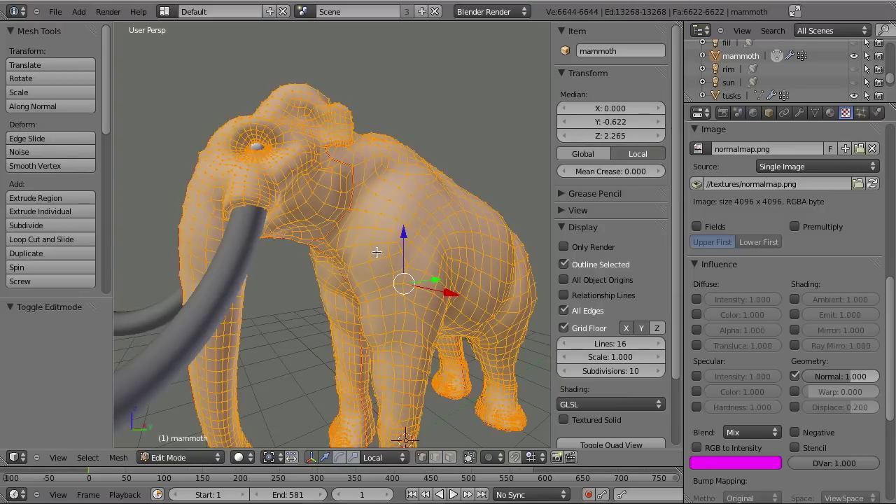
{"action": "middle_click_drag", "start_coordinate": [319, 216], "coordinate": [343, 242]}
{"action": "key", "text": "Tab"}
Open the mammoth's modifier stack, expand the Subsurf and Displace modifiers, and widen the properties area.
{"action": "left_click", "coordinate": [801, 113]}
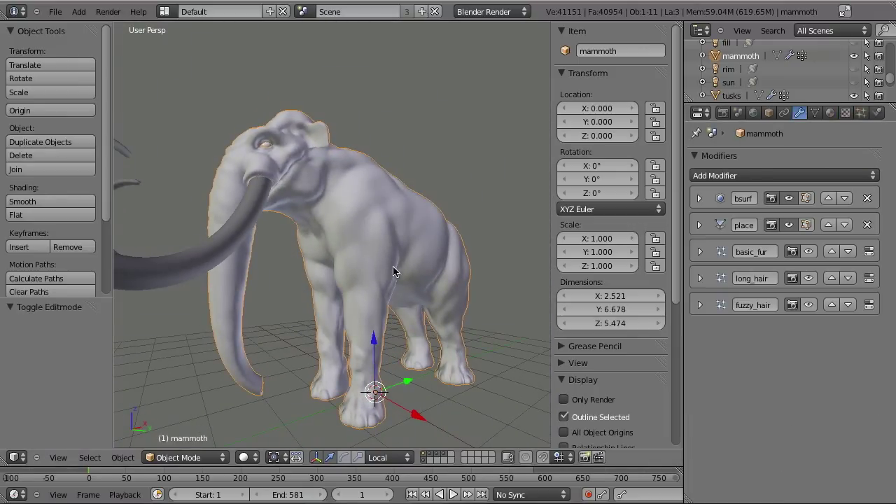
{"action": "middle_click_drag", "start_coordinate": [399, 257], "coordinate": [366, 263]}
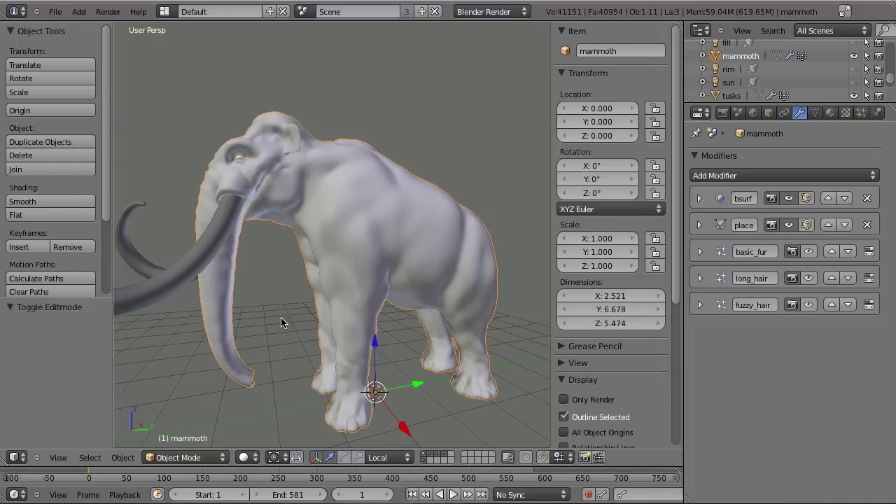
{"action": "left_click", "coordinate": [698, 199]}
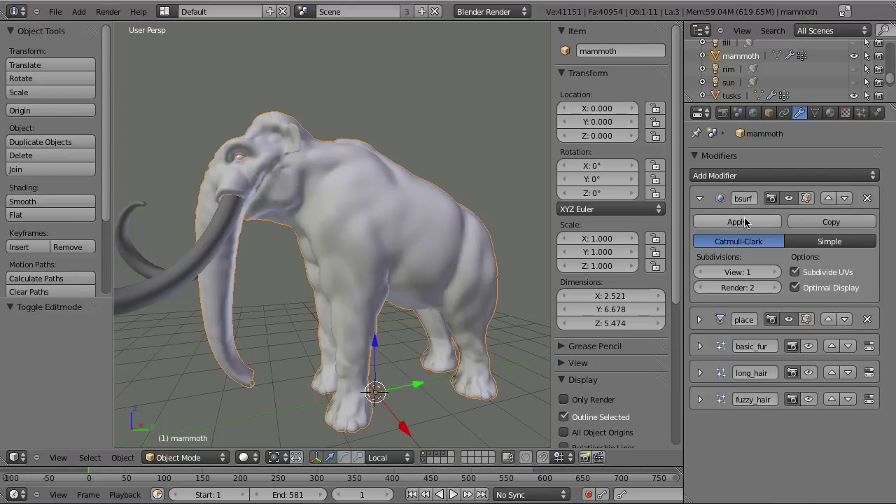
{"action": "left_click_drag", "start_coordinate": [684, 238], "coordinate": [645, 238]}
{"action": "left_click", "coordinate": [657, 320]}
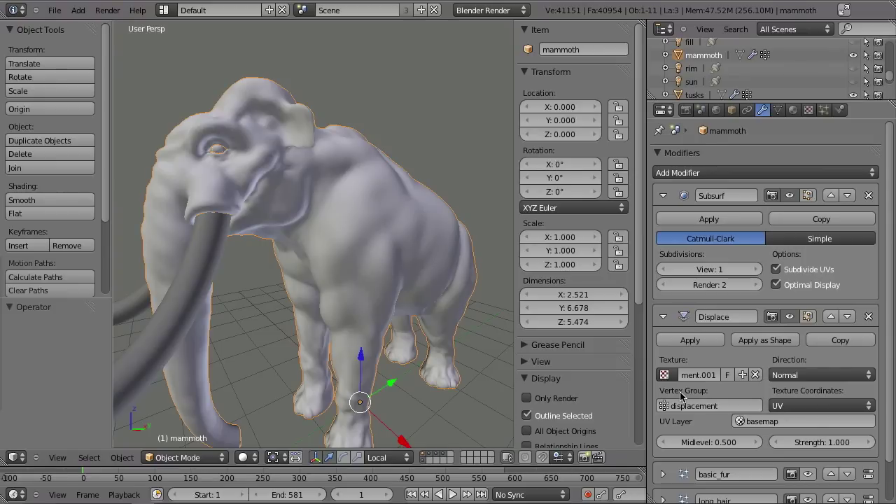
Raise the Subsurf modifier's subdivisions to View 3 and Render 3 and inspect the mammoth's surface detail.
{"action": "left_click", "coordinate": [751, 273]}
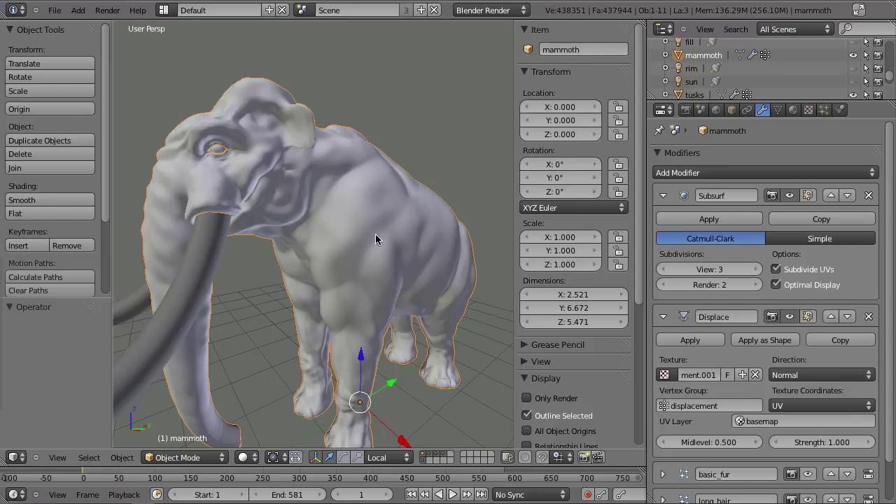
{"action": "middle_click_drag", "start_coordinate": [368, 236], "coordinate": [357, 205]}
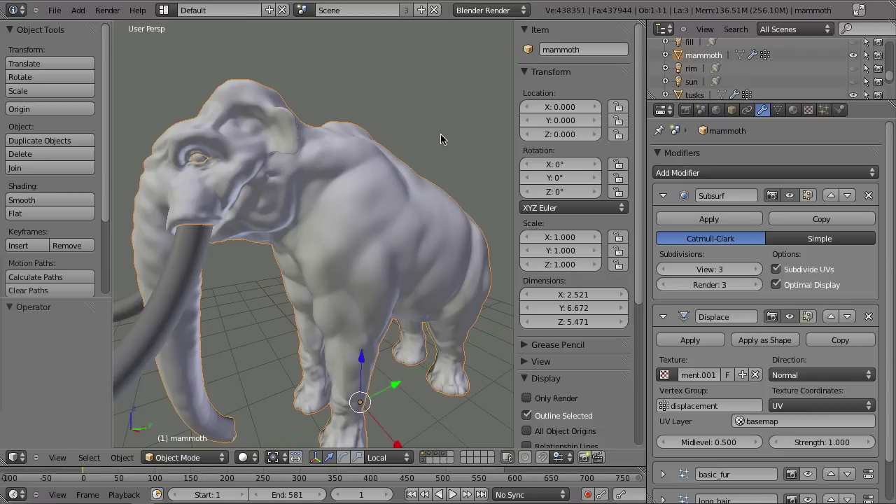
{"action": "middle_click_drag", "start_coordinate": [363, 165], "coordinate": [320, 147]}
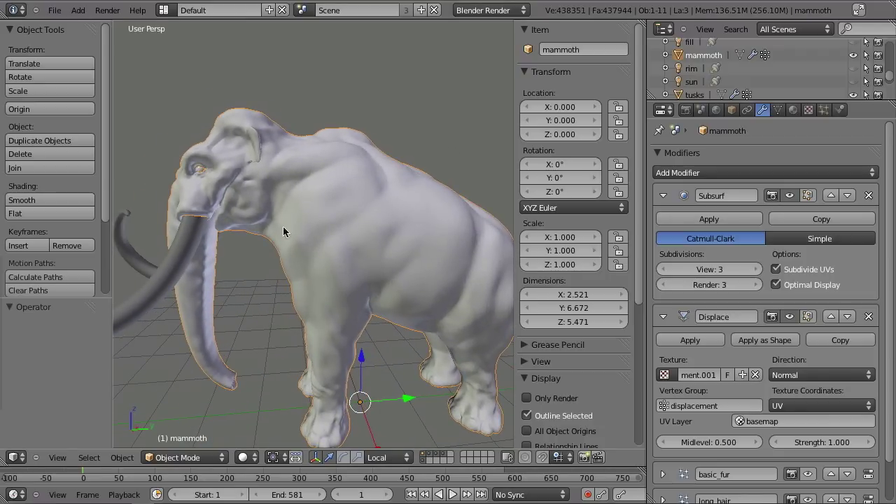
{"action": "middle_click_drag", "start_coordinate": [306, 208], "coordinate": [386, 210]}
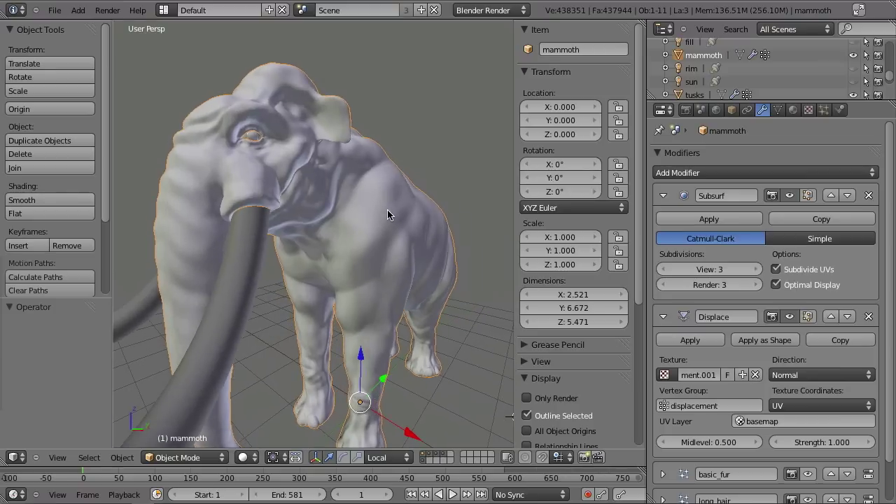
Set the Subsurf modifier's subdivisions back to View 1 and Render 2.
{"action": "left_click", "coordinate": [663, 269]}
{"action": "left_click", "coordinate": [663, 269]}
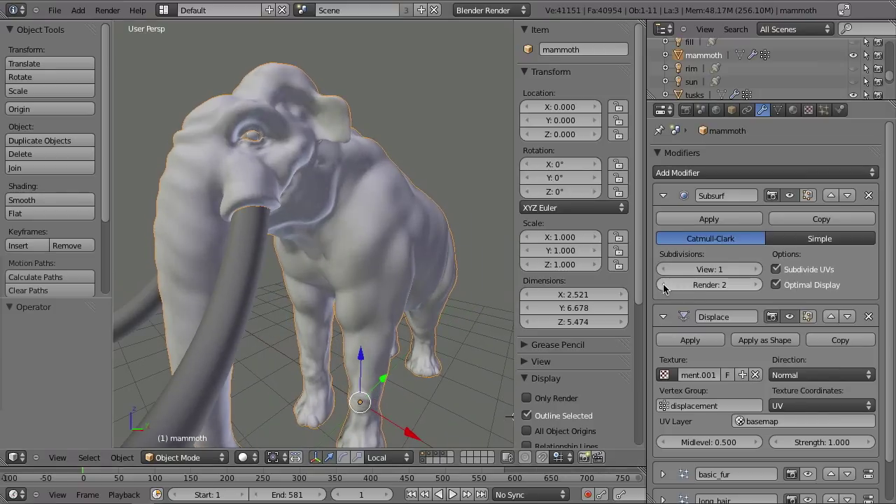
{"action": "left_click", "coordinate": [663, 285]}
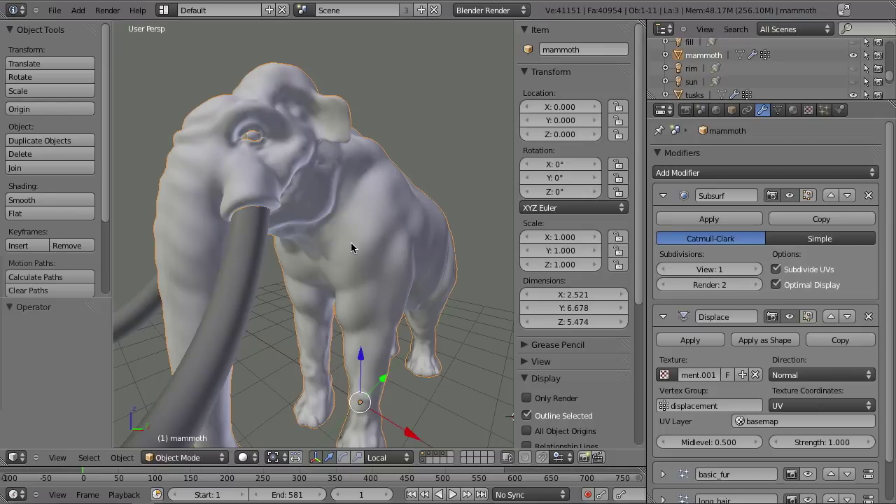
Show the skin material's texture list and set the viewport shading to Textured.
{"action": "middle_click_drag", "start_coordinate": [347, 226], "coordinate": [392, 234]}
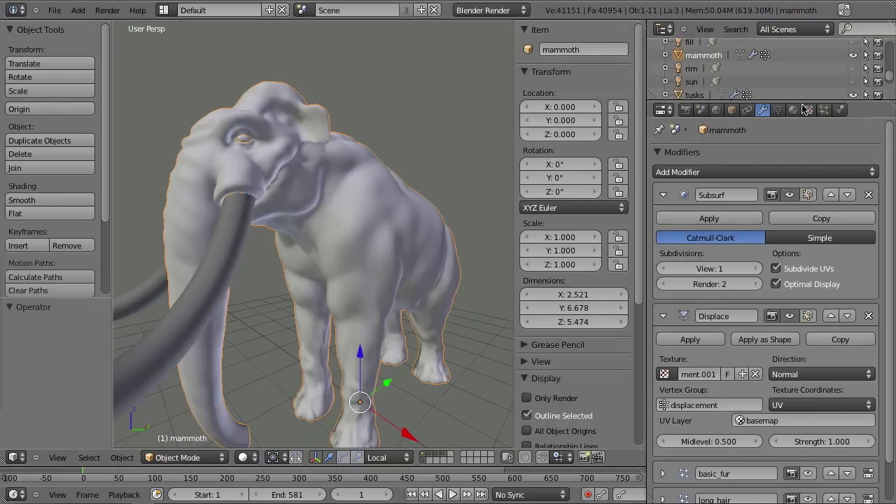
{"action": "left_click", "coordinate": [794, 110]}
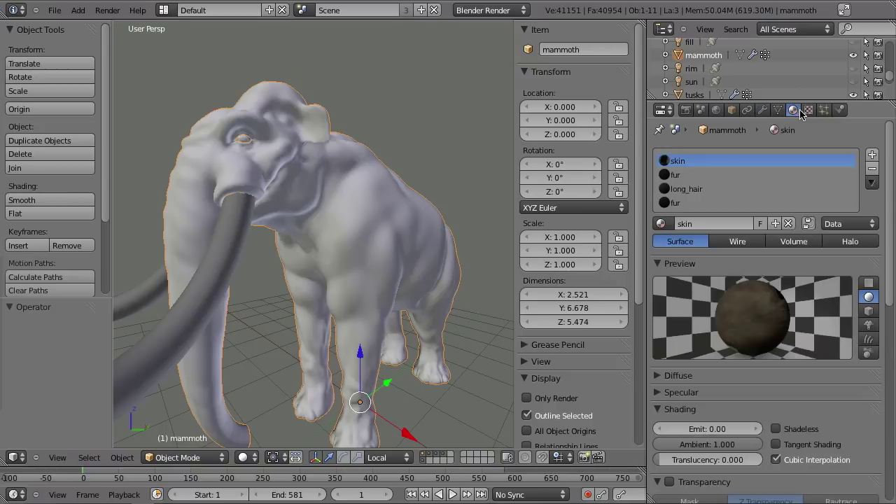
{"action": "left_click", "coordinate": [809, 110]}
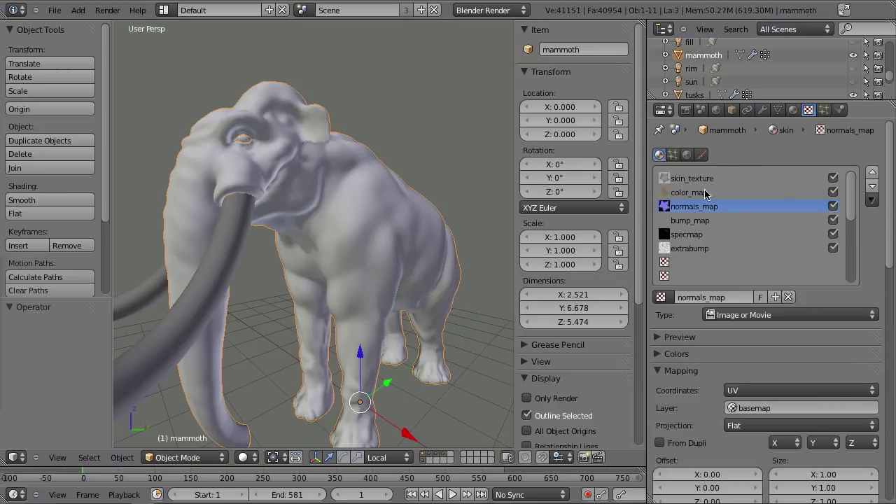
{"action": "left_click", "coordinate": [243, 458]}
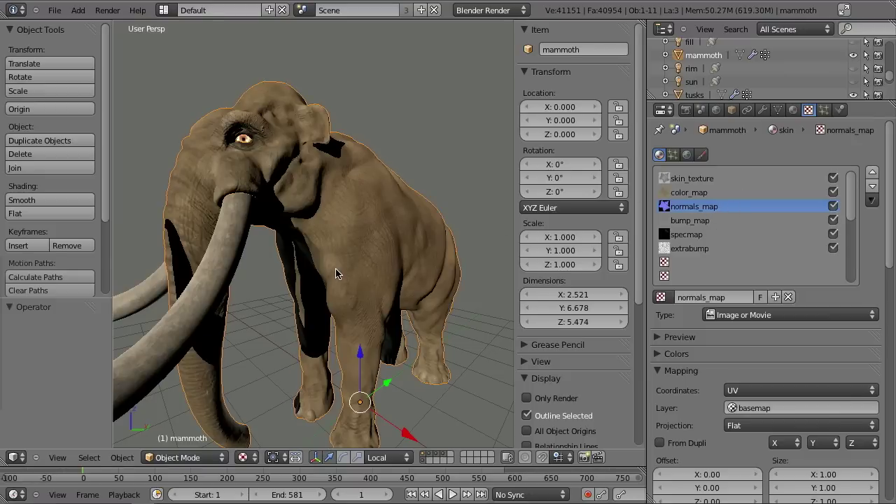
Disable the extrabump, specmap, bump_map, color_map and skin_texture textures, leaving only normals_map active on the skin material.
{"action": "mouse_move", "coordinate": [334, 223]}
{"action": "middle_mouse_down"}
{"action": "mouse_move", "coordinate": [354, 224]}
{"action": "mouse_move", "coordinate": [338, 235]}
{"action": "mouse_move", "coordinate": [346, 233]}
{"action": "middle_mouse_up"}
{"action": "left_click", "coordinate": [833, 248]}
{"action": "left_click", "coordinate": [833, 234]}
{"action": "left_click", "coordinate": [833, 220]}
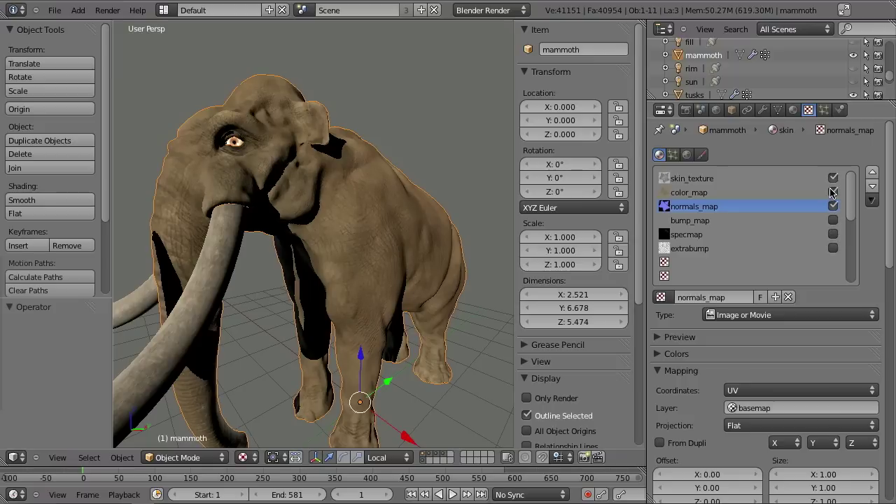
{"action": "left_click", "coordinate": [833, 192]}
{"action": "left_click", "coordinate": [833, 178]}
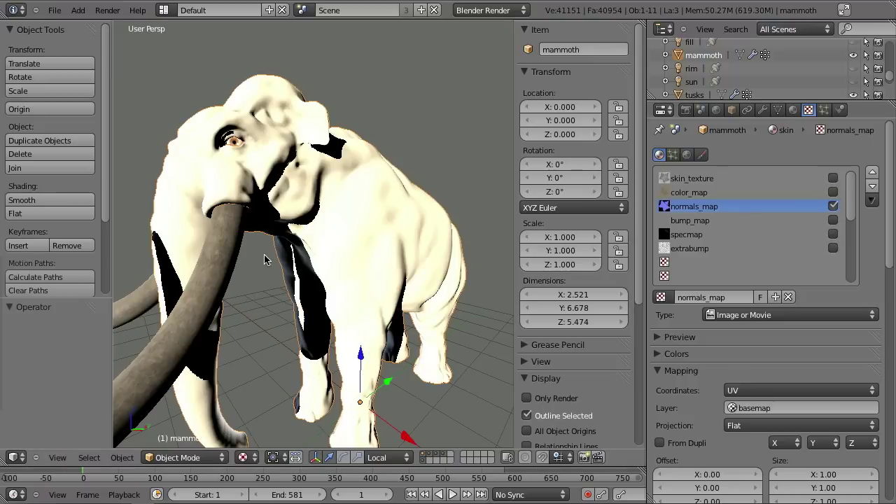
Lower the skin material's diffuse intensity to about 0.342.
{"action": "left_click", "coordinate": [794, 110]}
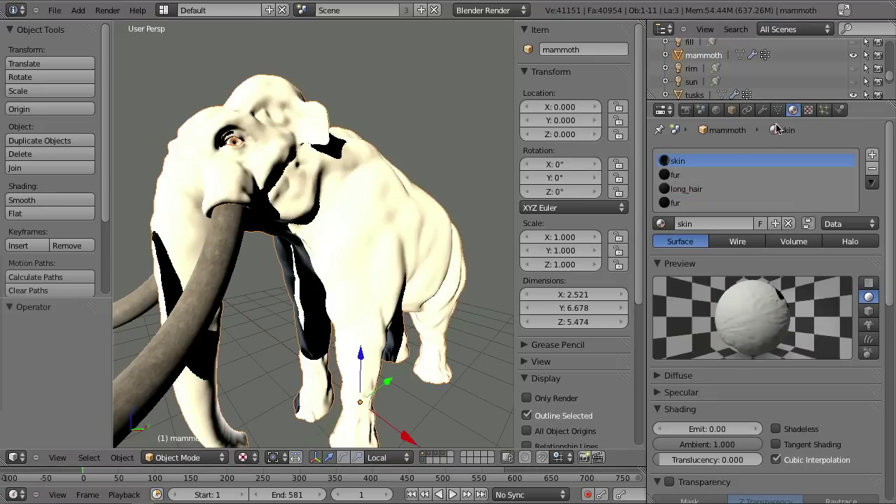
{"action": "left_click", "coordinate": [666, 375]}
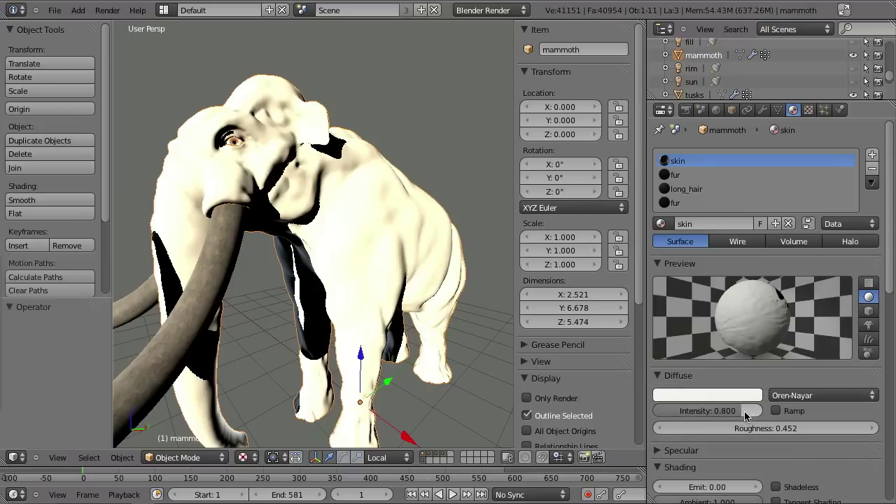
{"action": "left_click_drag", "start_coordinate": [724, 416], "coordinate": [686, 415]}
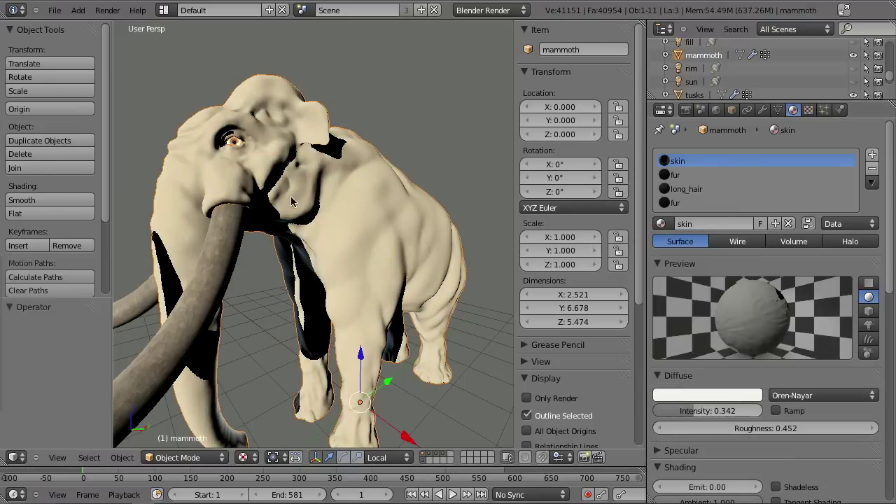
Turn off viewport display of the mammoth's Subsurf and Displace modifiers and inspect the normal-mapped base mesh.
{"action": "left_click", "coordinate": [763, 110]}
{"action": "left_click", "coordinate": [790, 196]}
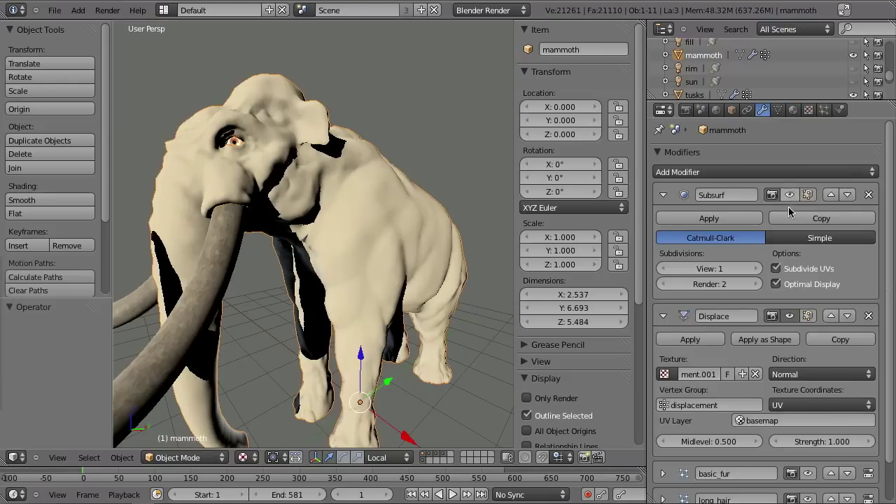
{"action": "left_click", "coordinate": [792, 317]}
{"action": "middle_click_drag", "start_coordinate": [459, 260], "coordinate": [355, 180]}
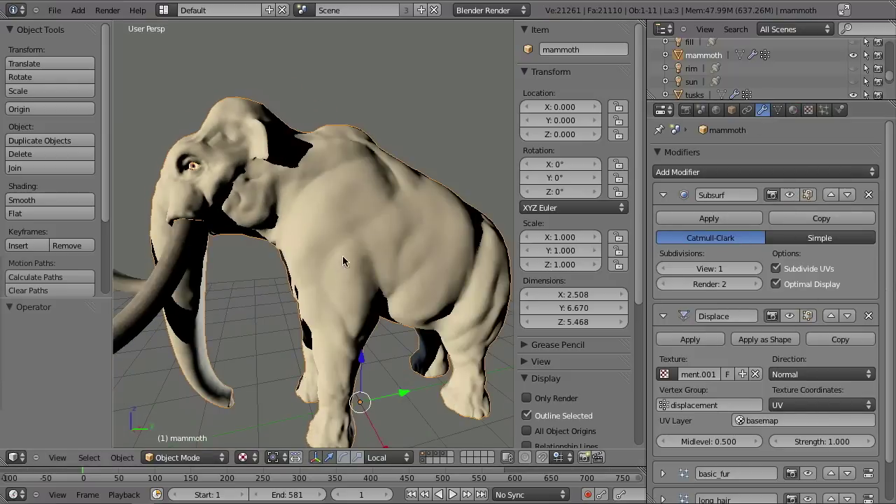
{"action": "middle_click_drag", "start_coordinate": [345, 264], "coordinate": [455, 235]}
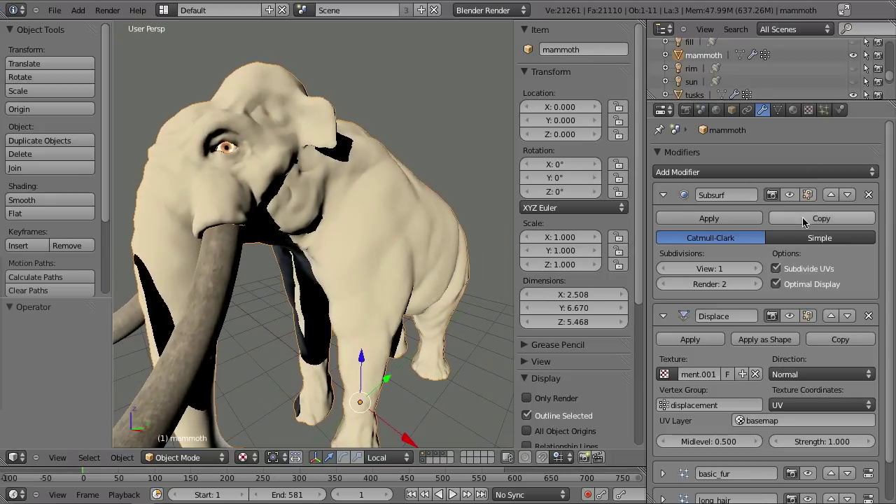
{"action": "left_click", "coordinate": [790, 195]}
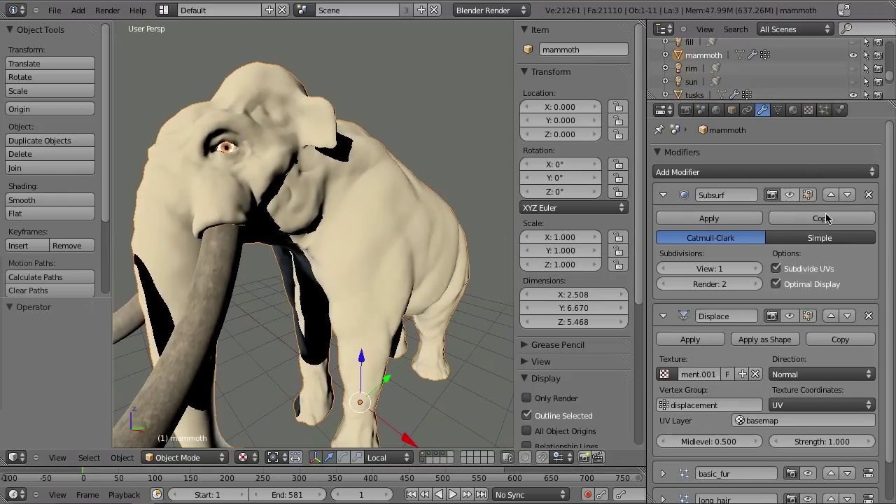
Turn the Displace modifier's viewport display back on and enable the color_map, skin_texture, bump_map and specmap textures of the skin material.
{"action": "left_click", "coordinate": [790, 316]}
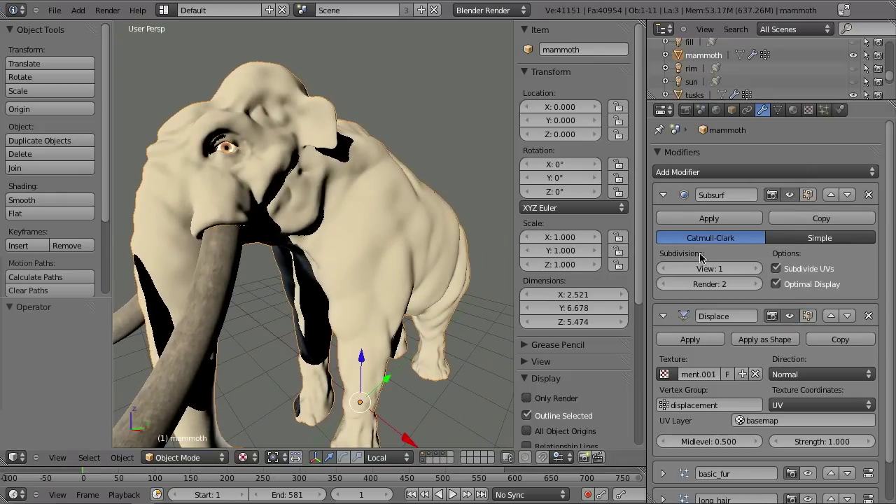
{"action": "left_click", "coordinate": [809, 110]}
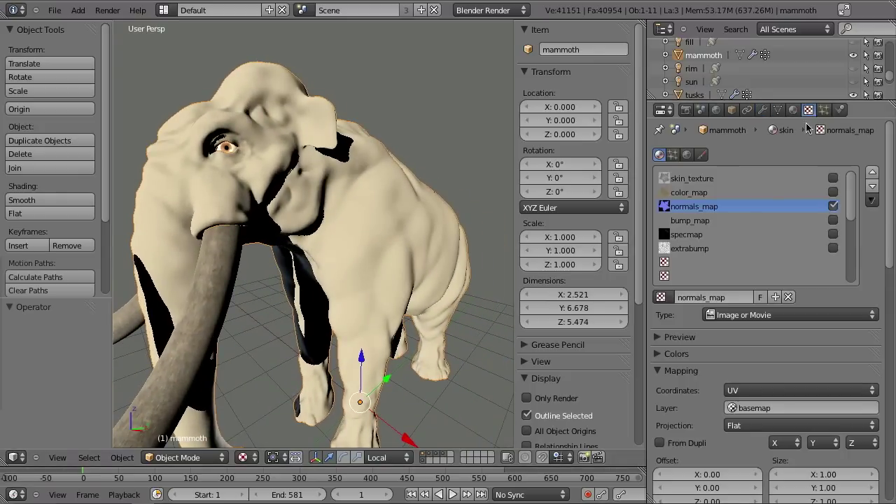
{"action": "left_click", "coordinate": [833, 192]}
{"action": "left_click", "coordinate": [833, 178]}
{"action": "left_click", "coordinate": [833, 220]}
{"action": "left_click", "coordinate": [834, 234]}
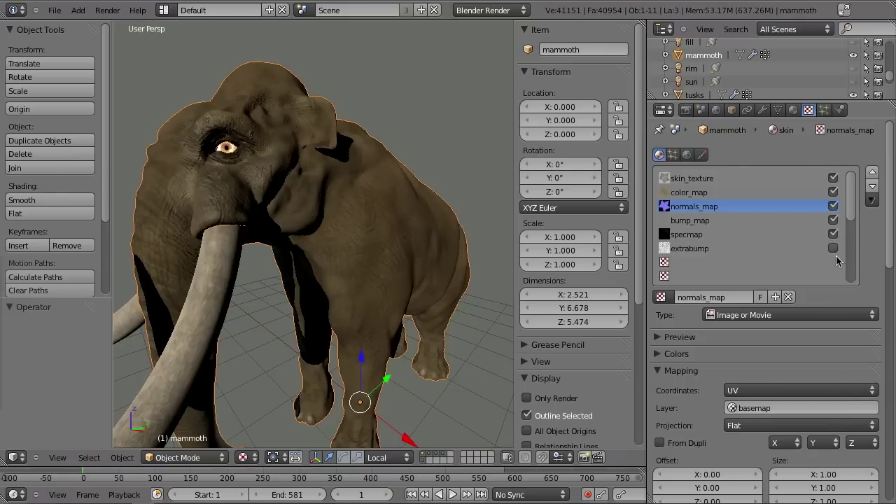
Set the skin material's diffuse intensity to 0.8.
{"action": "left_click", "coordinate": [794, 109]}
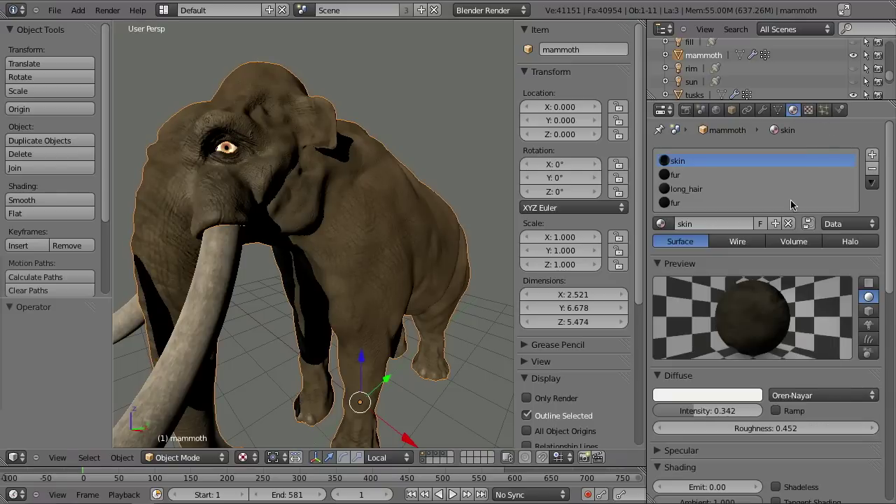
{"action": "left_click", "coordinate": [706, 411]}
{"action": "type", "text": "0.8"}
{"action": "key", "text": "Return"}
Collapse the mammoth's Subsurf and Displace modifier settings and check what the basic_fur modifier contains.
{"action": "left_click", "coordinate": [763, 109]}
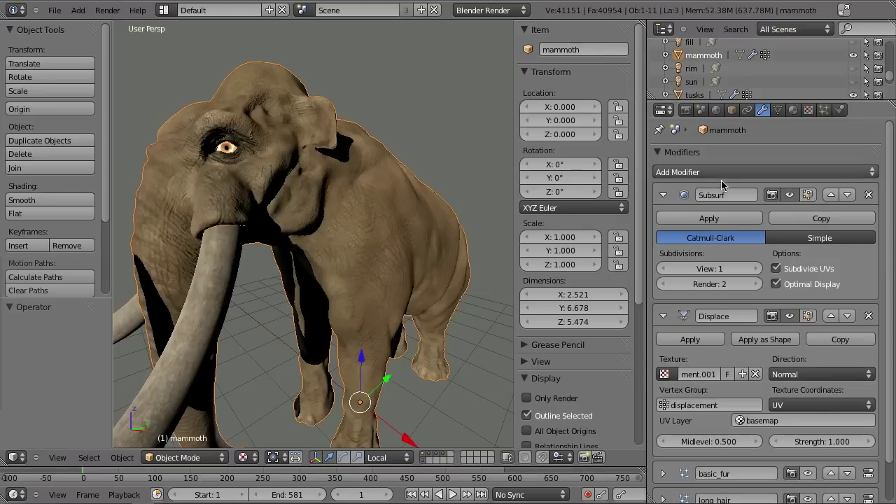
{"action": "left_click", "coordinate": [663, 195]}
{"action": "left_click", "coordinate": [663, 222]}
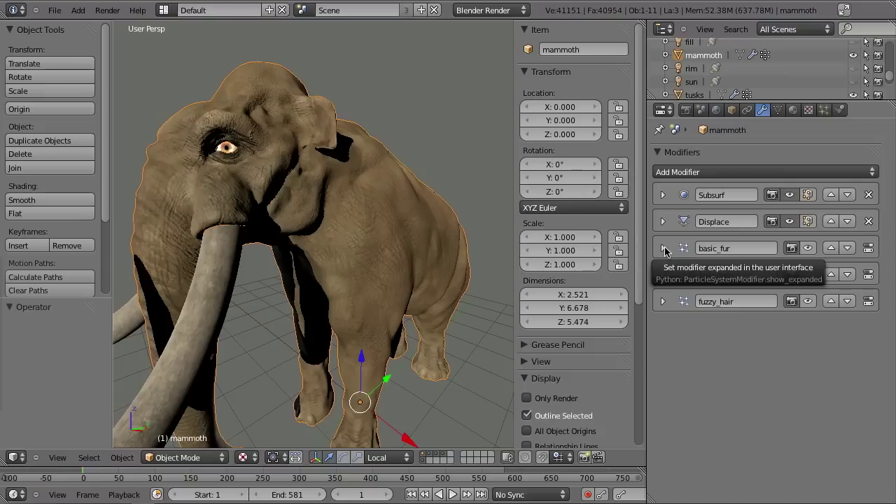
{"action": "left_click", "coordinate": [663, 249]}
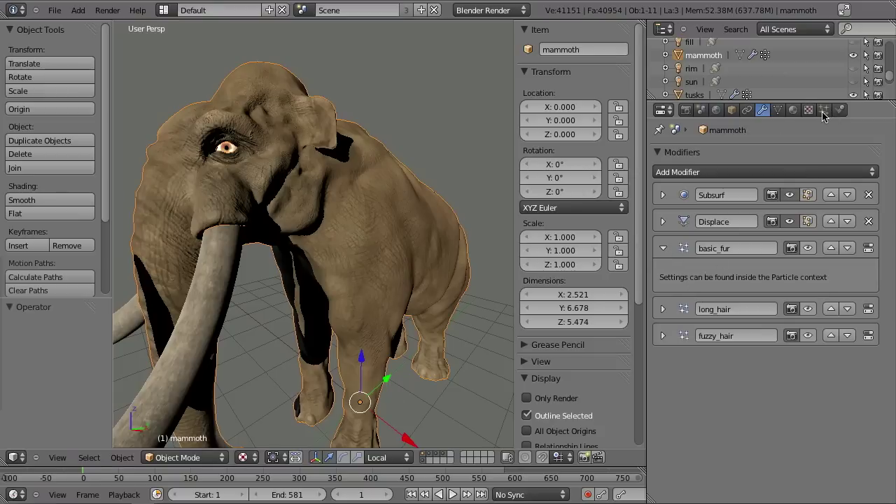
{"action": "left_click", "coordinate": [663, 249]}
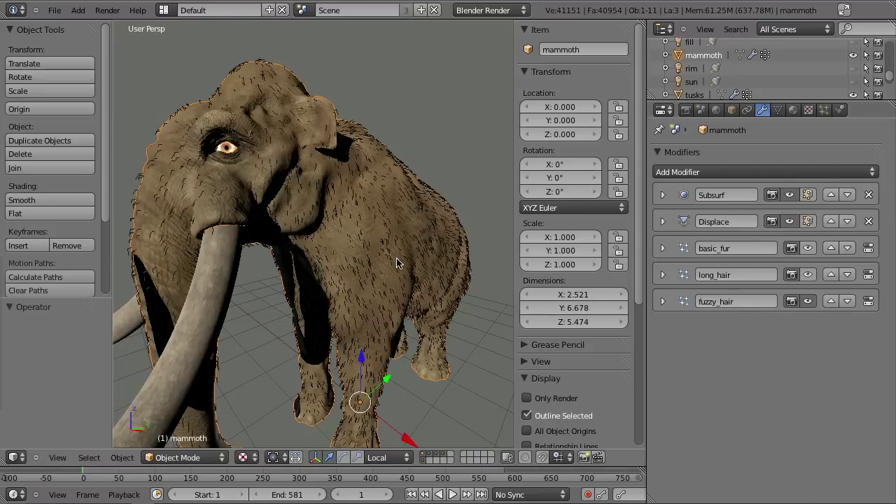
Show the basic_fur particle system on the mammoth in the viewport and hide fuzzy_hair.
{"action": "mouse_move", "coordinate": [409, 265]}
{"action": "middle_mouse_down"}
{"action": "mouse_move", "coordinate": [403, 254]}
{"action": "mouse_move", "coordinate": [421, 257]}
{"action": "middle_mouse_up"}
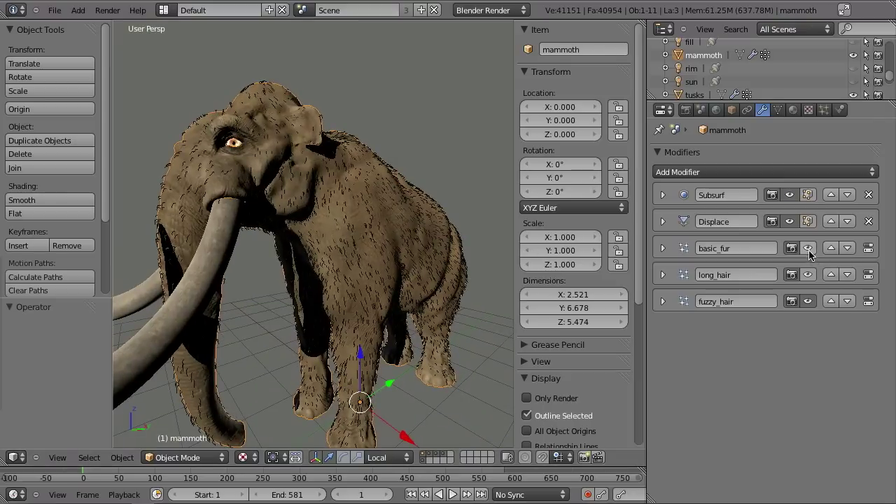
{"action": "left_click", "coordinate": [809, 250]}
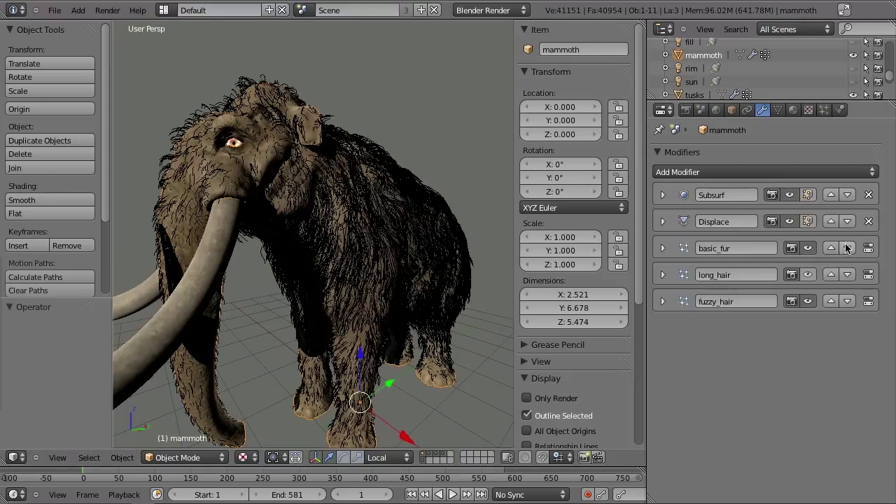
{"action": "left_click", "coordinate": [809, 302]}
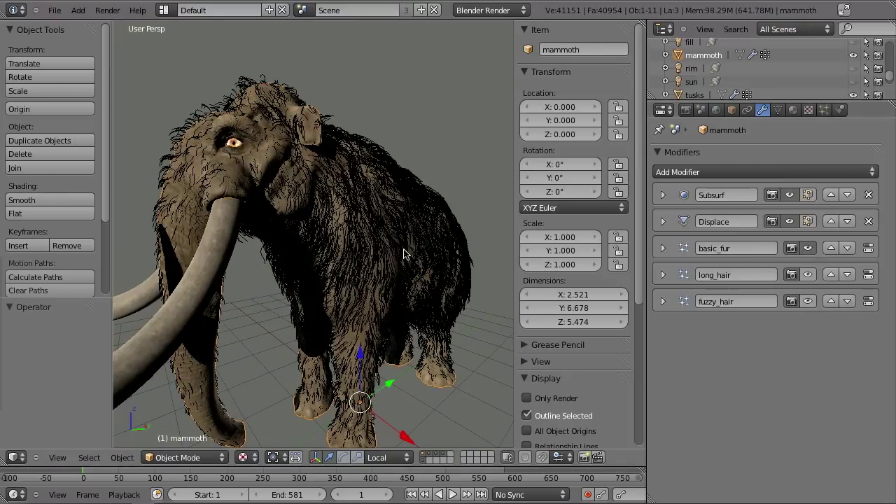
Show the long_hair particle system, hide basic_fur, and inspect the long hair around the mammoth's body.
{"action": "left_click", "coordinate": [810, 275]}
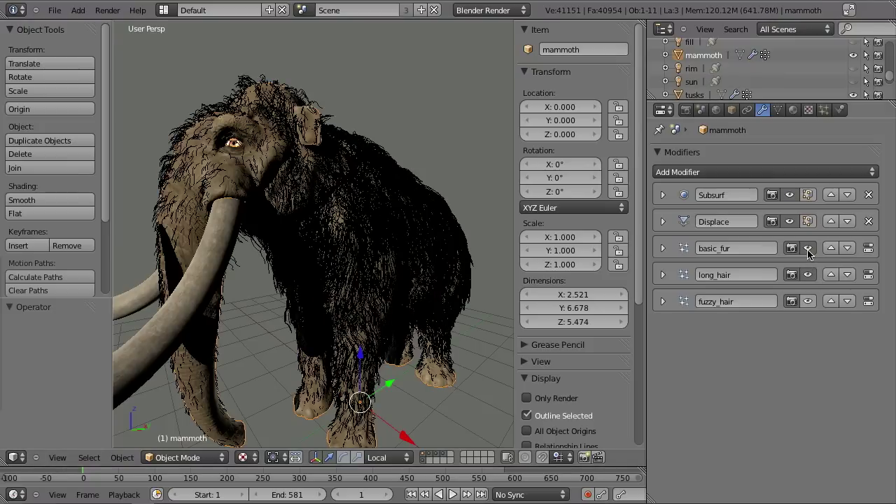
{"action": "left_click", "coordinate": [809, 251]}
{"action": "middle_click_drag", "start_coordinate": [511, 413], "coordinate": [397, 313]}
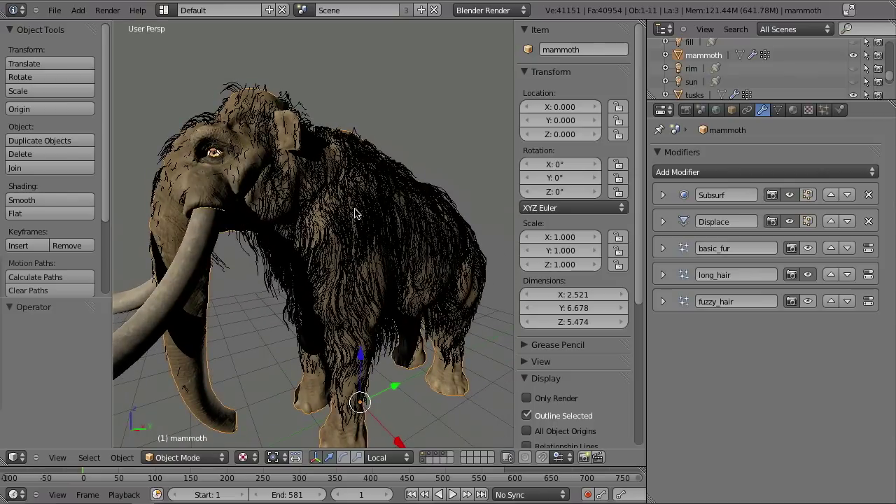
{"action": "middle_click_drag", "start_coordinate": [385, 221], "coordinate": [455, 226]}
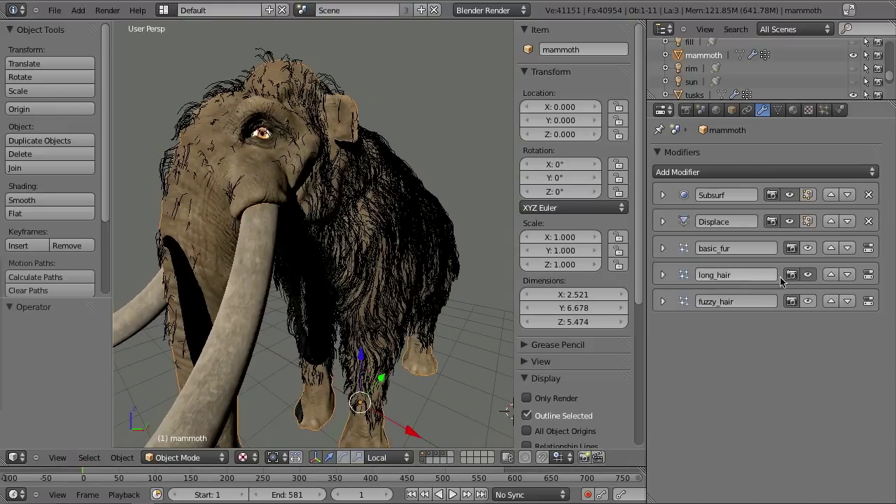
Select the fuzzy_hair particle system and examine its children counts and emission settings.
{"action": "left_click", "coordinate": [826, 112]}
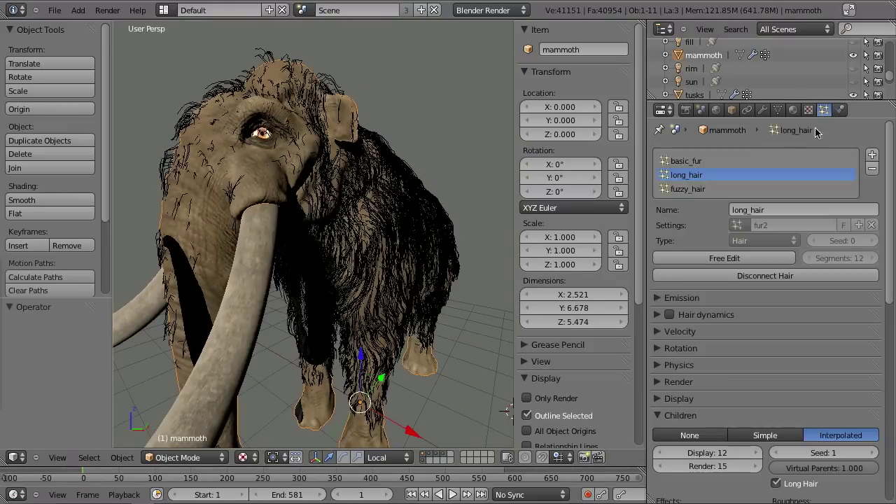
{"action": "left_click", "coordinate": [682, 192]}
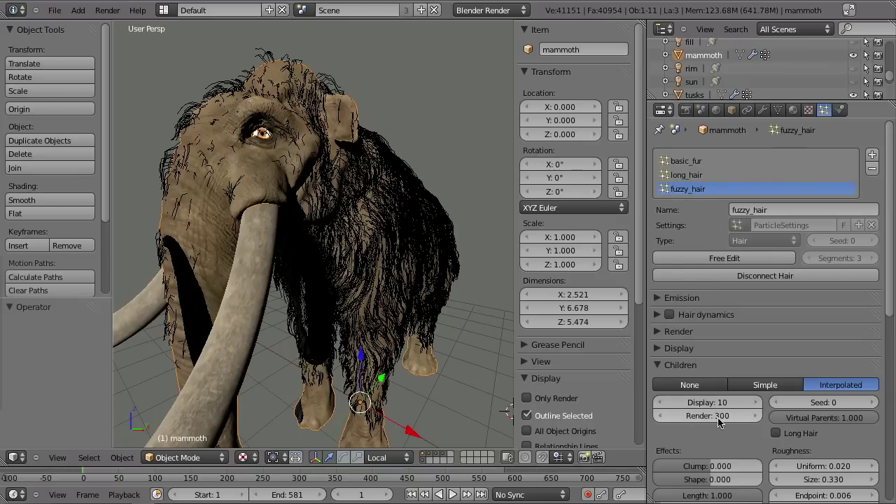
{"action": "left_click", "coordinate": [660, 298]}
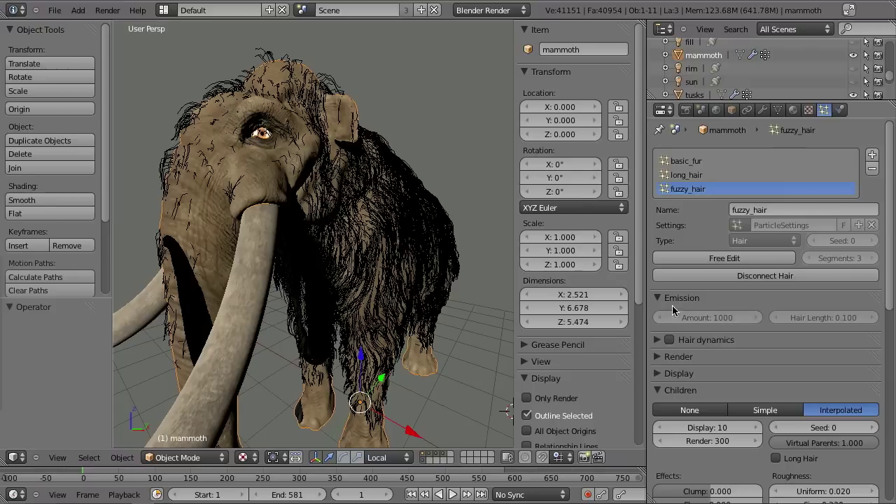
{"action": "left_click", "coordinate": [659, 299]}
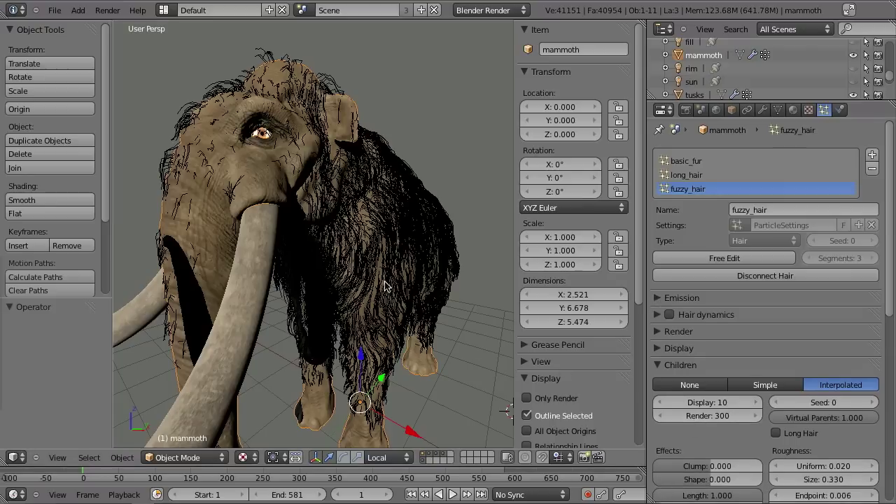
Hide long_hair and display only the fuzzy_hair particle system on the mammoth in the viewport.
{"action": "left_click", "coordinate": [763, 111]}
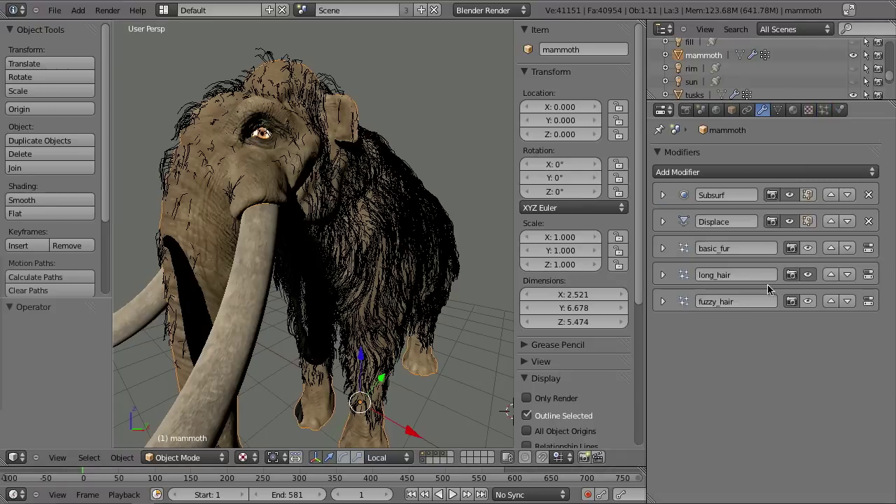
{"action": "left_click", "coordinate": [809, 302]}
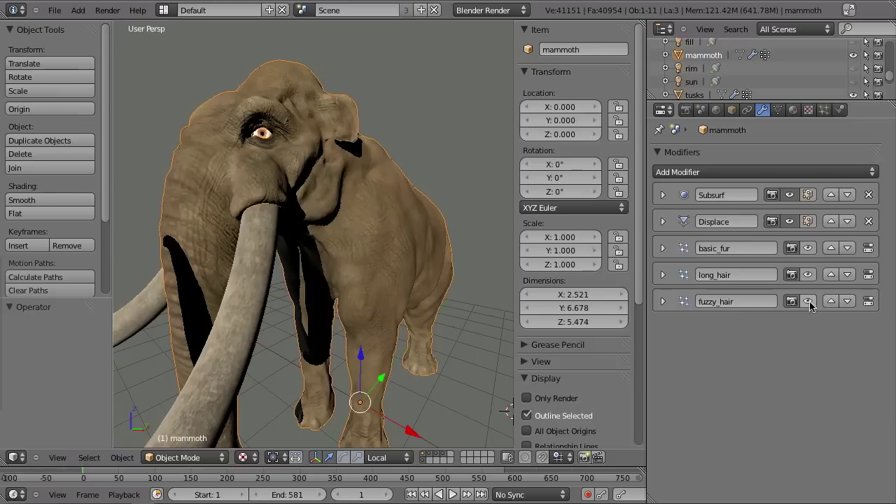
{"action": "left_click", "coordinate": [809, 302]}
Set fuzzy_hair's displayed children to 300 and inspect the dense fur on the mammoth.
{"action": "left_click", "coordinate": [824, 110]}
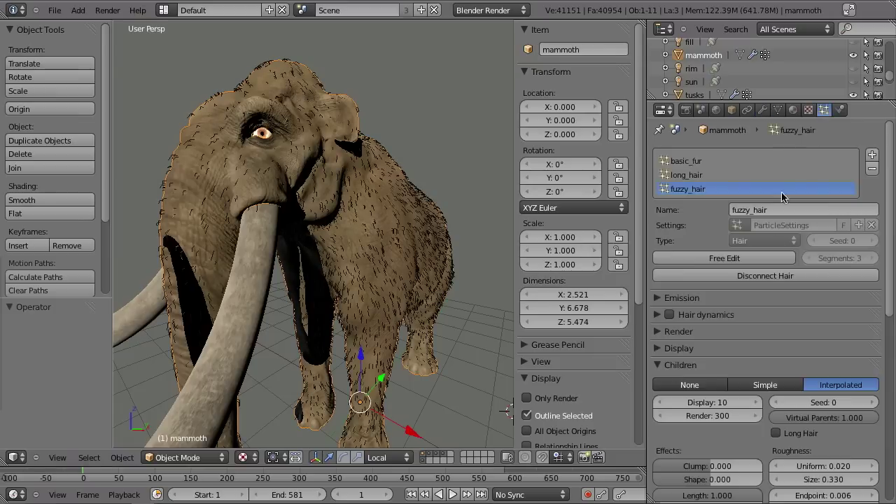
{"action": "left_click", "coordinate": [692, 402]}
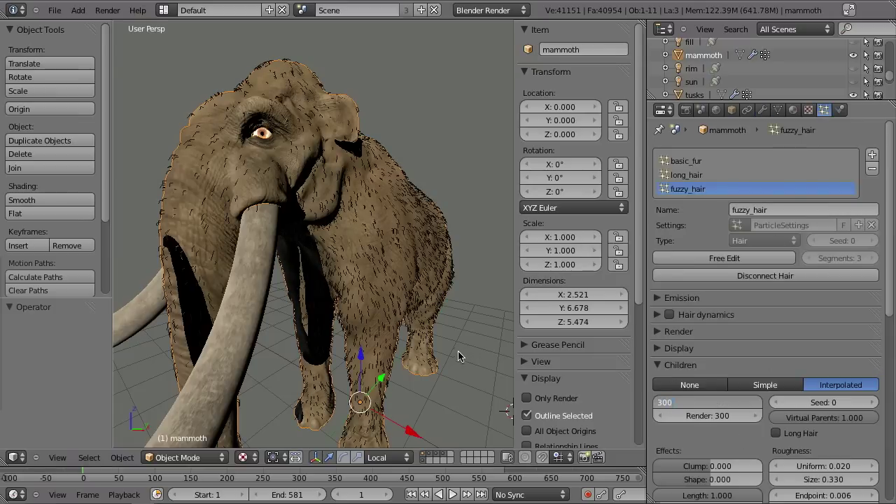
{"action": "key", "text": "Return"}
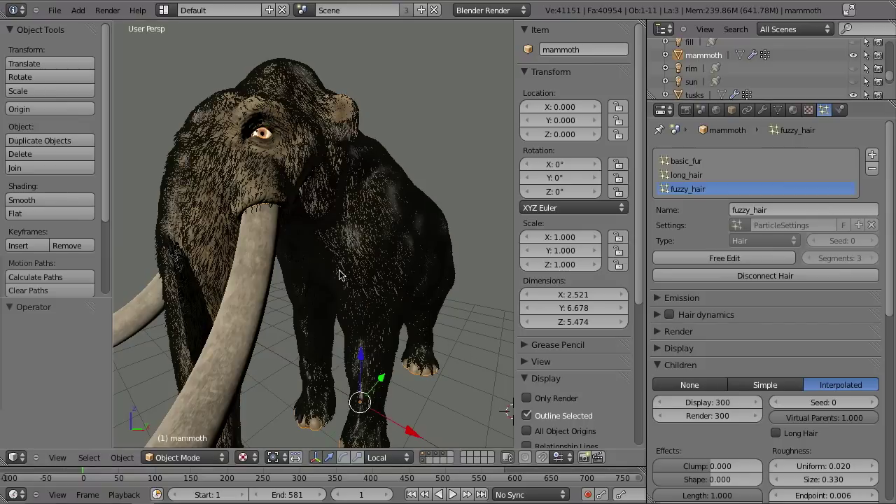
{"action": "middle_click_drag", "start_coordinate": [405, 274], "coordinate": [392, 302]}
Set fuzzy_hair's displayed children to 10.
{"action": "left_click", "coordinate": [701, 402]}
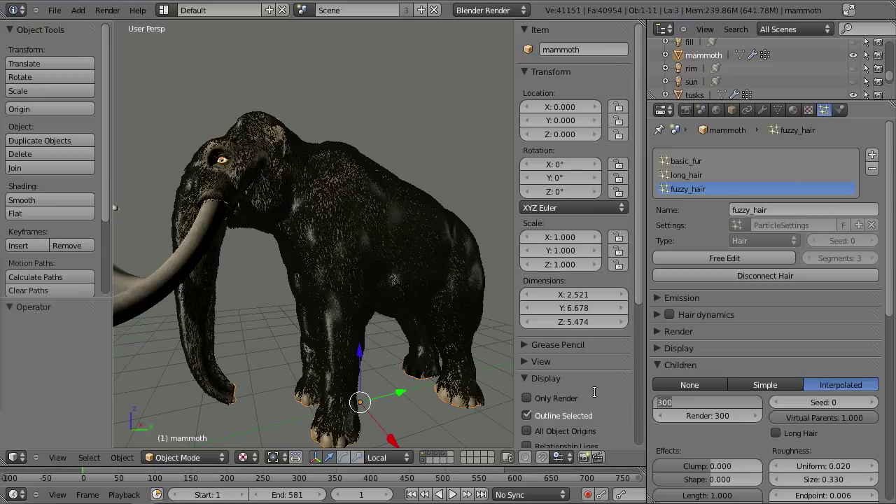
{"action": "type", "text": "10"}
{"action": "key", "text": "Return"}
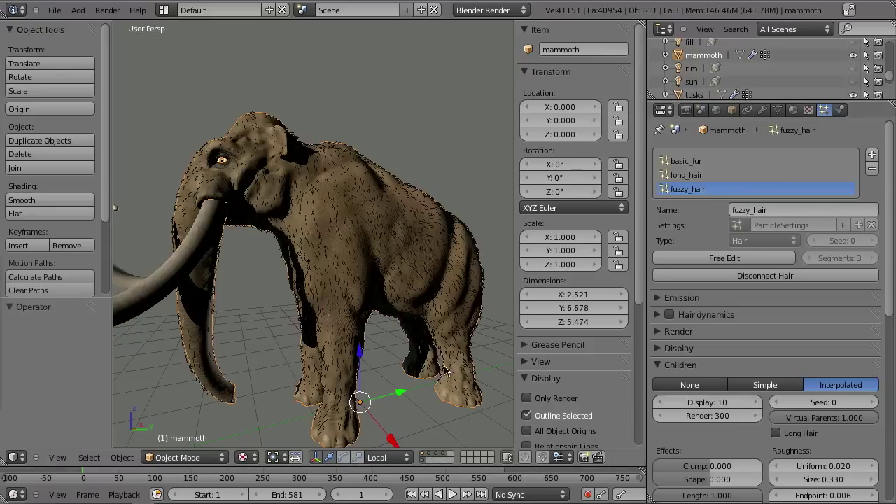
Select the long_hair particle system and review its children counts, clumping and roughness settings.
{"action": "left_click", "coordinate": [681, 175]}
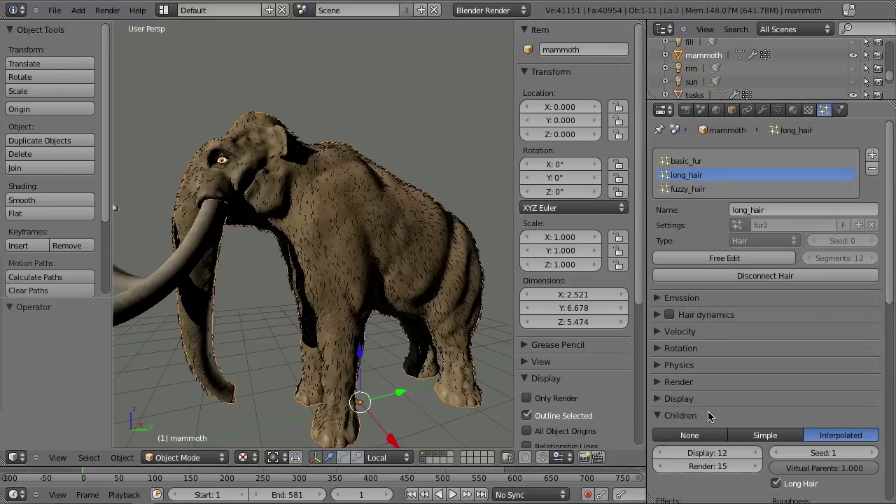
{"action": "scroll", "coordinate": [709, 416], "scroll_direction": "down", "scroll_amount": 3}
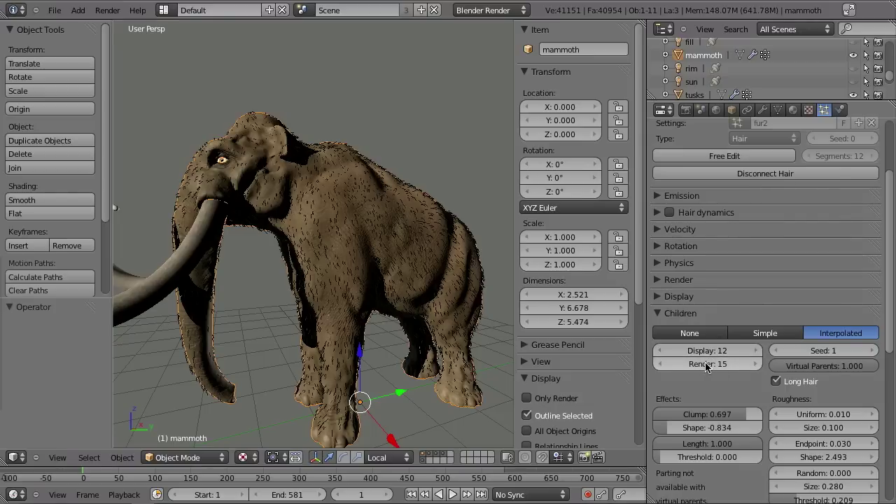
{"action": "left_click", "coordinate": [656, 197]}
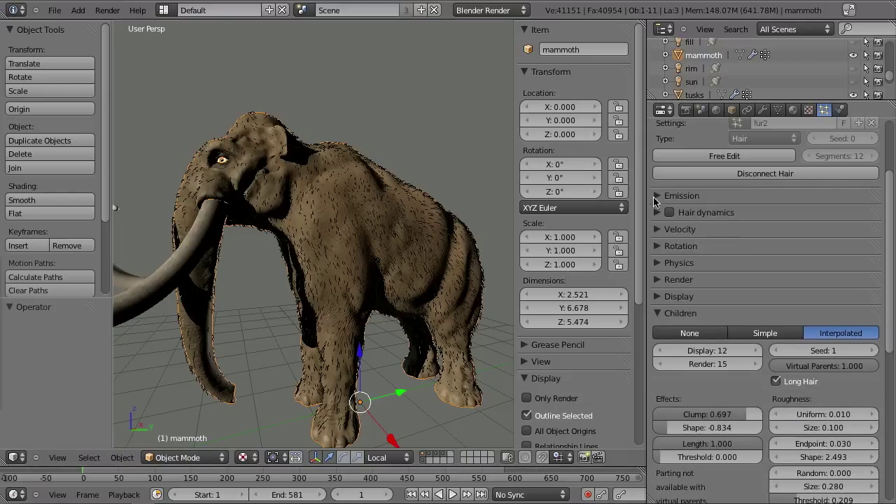
{"action": "scroll", "coordinate": [730, 393], "scroll_direction": "down", "scroll_amount": 2}
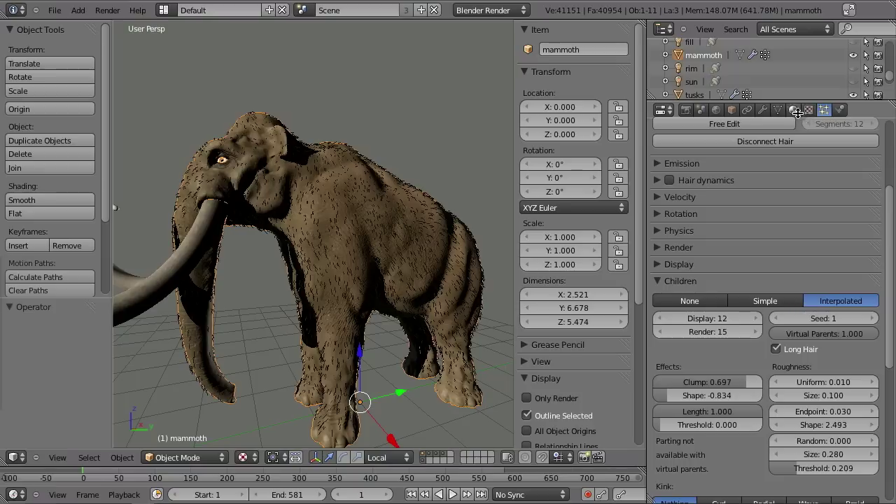
Show long_hair in place of fuzzy_hair in the viewport and inspect the hair strands together with their children settings.
{"action": "left_click", "coordinate": [763, 111]}
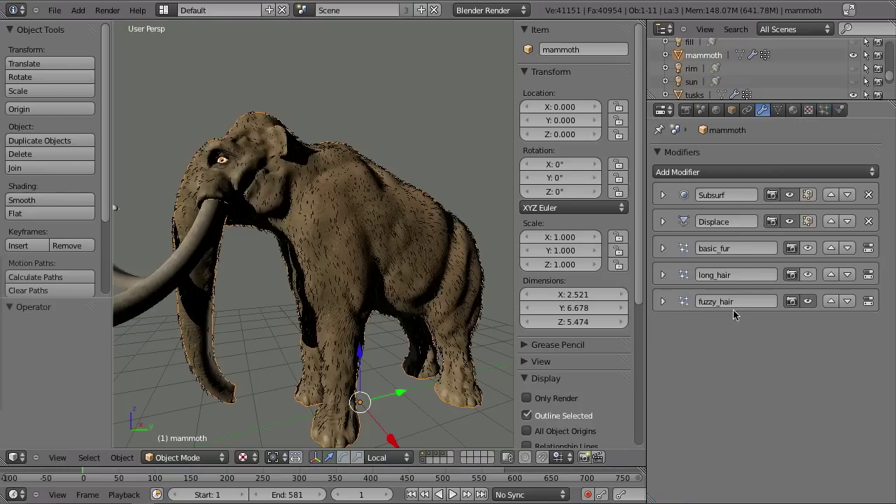
{"action": "left_click", "coordinate": [809, 302]}
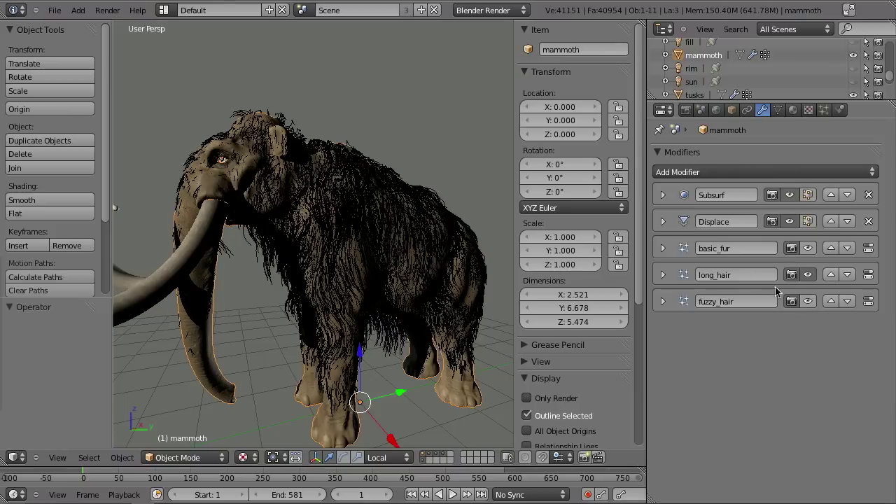
{"action": "left_click", "coordinate": [824, 110]}
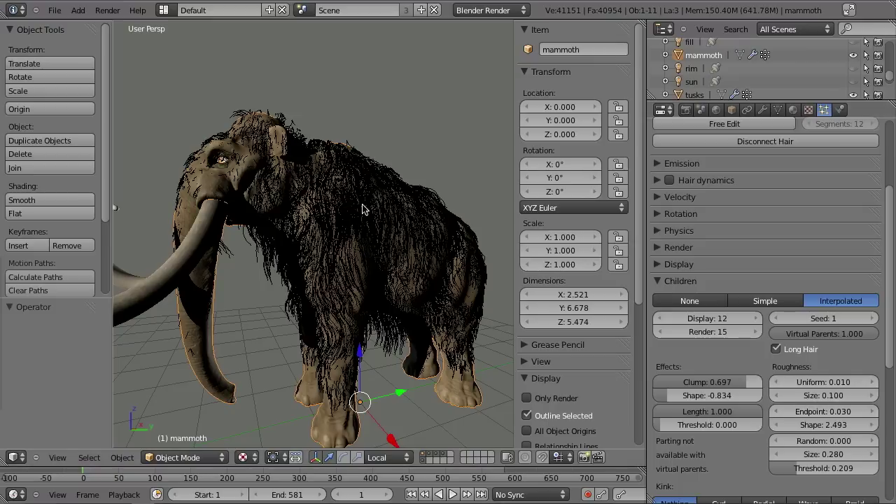
{"action": "middle_click_drag", "start_coordinate": [374, 278], "coordinate": [428, 266]}
{"action": "scroll", "coordinate": [422, 294], "scroll_direction": "up", "scroll_amount": 2}
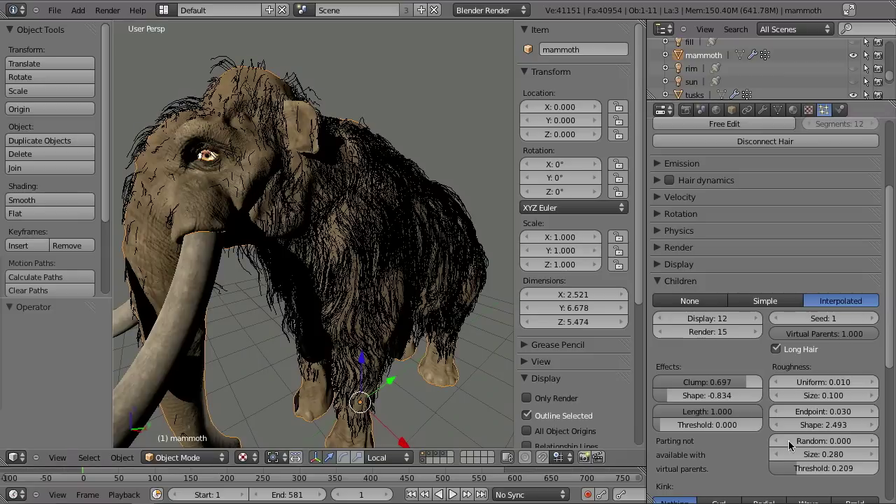
{"action": "scroll", "coordinate": [761, 476], "scroll_direction": "down", "scroll_amount": 2}
{"action": "scroll", "coordinate": [762, 481], "scroll_direction": "up", "scroll_amount": 3}
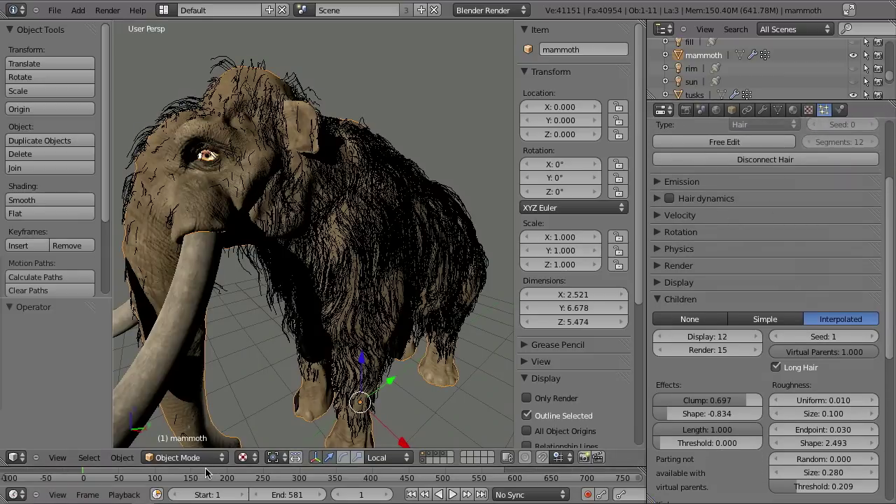
Switch the mammoth to Particle Mode and comb the long_hair strands hanging between the trunk and front legs.
{"action": "left_click", "coordinate": [184, 457]}
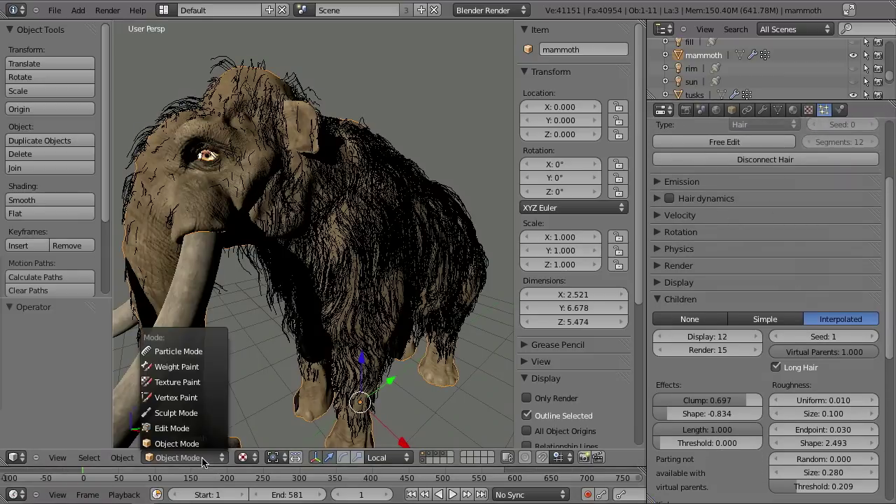
{"action": "left_click", "coordinate": [190, 351]}
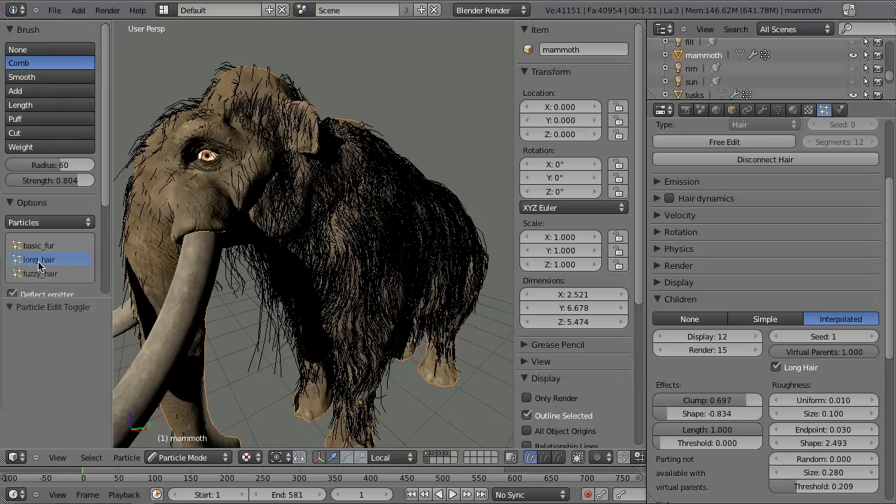
{"action": "middle_click_drag", "start_coordinate": [270, 293], "coordinate": [226, 306]}
{"action": "mouse_move", "coordinate": [236, 310]}
{"action": "left_mouse_down"}
{"action": "mouse_move", "coordinate": [264, 297]}
{"action": "mouse_move", "coordinate": [245, 320]}
{"action": "left_mouse_up"}
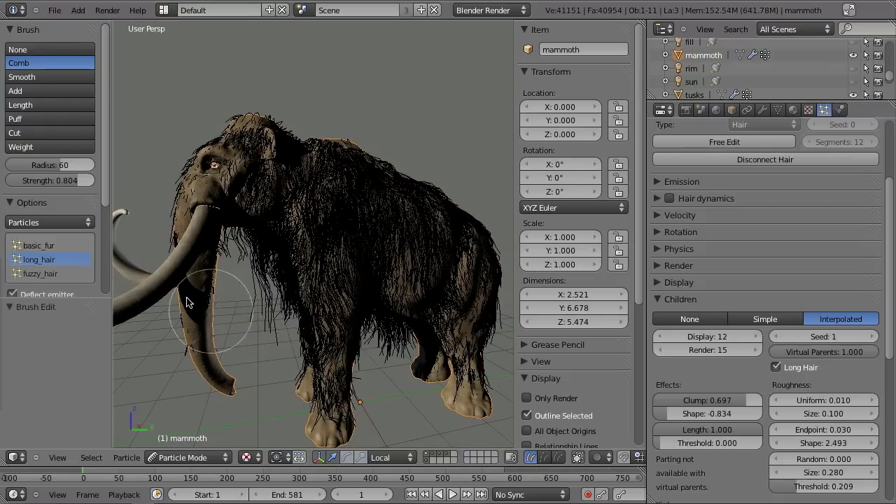
Trim the long_hair strands hanging below the mammoth's neck and chest with the Cut brush.
{"action": "left_click", "coordinate": [56, 134]}
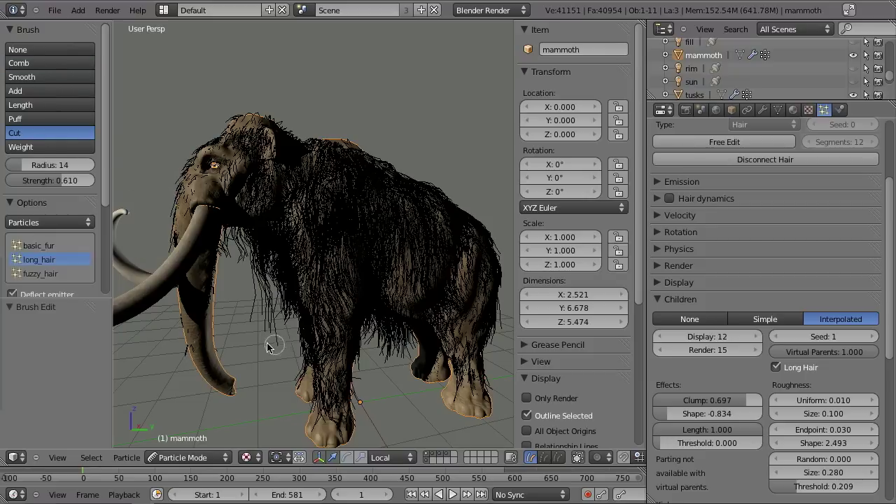
{"action": "mouse_move", "coordinate": [272, 340]}
{"action": "left_mouse_down"}
{"action": "mouse_move", "coordinate": [255, 300]}
{"action": "mouse_move", "coordinate": [262, 287]}
{"action": "left_mouse_up"}
{"action": "mouse_move", "coordinate": [398, 359]}
{"action": "middle_mouse_down"}
{"action": "mouse_move", "coordinate": [253, 320]}
{"action": "mouse_move", "coordinate": [425, 325]}
{"action": "mouse_move", "coordinate": [400, 310]}
{"action": "mouse_move", "coordinate": [371, 311]}
{"action": "mouse_move", "coordinate": [347, 222]}
{"action": "middle_mouse_up"}
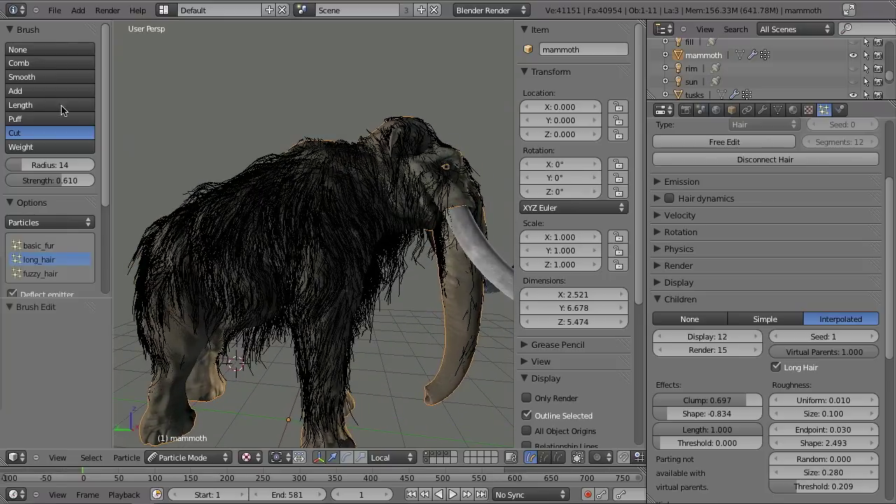
Comb the long_hair strands around the mammoth's chest and front legs from the opposite side.
{"action": "left_click", "coordinate": [38, 63]}
{"action": "mouse_move", "coordinate": [396, 266]}
{"action": "left_mouse_down"}
{"action": "mouse_move", "coordinate": [352, 248]}
{"action": "mouse_move", "coordinate": [360, 284]}
{"action": "mouse_move", "coordinate": [381, 301]}
{"action": "mouse_move", "coordinate": [374, 320]}
{"action": "mouse_move", "coordinate": [355, 314]}
{"action": "left_mouse_up"}
{"action": "middle_click_drag", "start_coordinate": [355, 315], "coordinate": [256, 353]}
{"action": "mouse_move", "coordinate": [256, 353]}
{"action": "left_mouse_down"}
{"action": "mouse_move", "coordinate": [215, 308]}
{"action": "mouse_move", "coordinate": [241, 361]}
{"action": "mouse_move", "coordinate": [289, 361]}
{"action": "mouse_move", "coordinate": [226, 190]}
{"action": "mouse_move", "coordinate": [207, 184]}
{"action": "mouse_move", "coordinate": [304, 319]}
{"action": "left_mouse_up"}
{"action": "middle_click_drag", "start_coordinate": [305, 319], "coordinate": [243, 310]}
Return to Object Mode and hide the long_hair particle system in the viewport.
{"action": "left_click", "coordinate": [185, 457]}
{"action": "key", "text": "Return"}
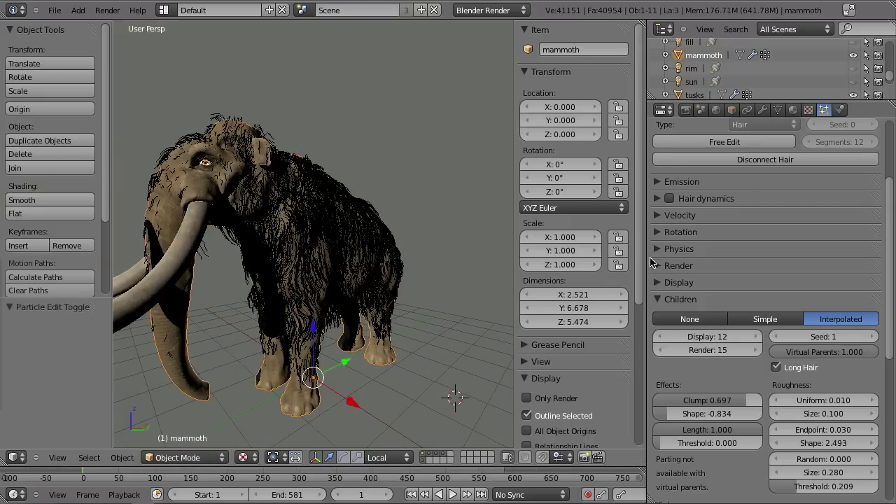
{"action": "left_click", "coordinate": [764, 110]}
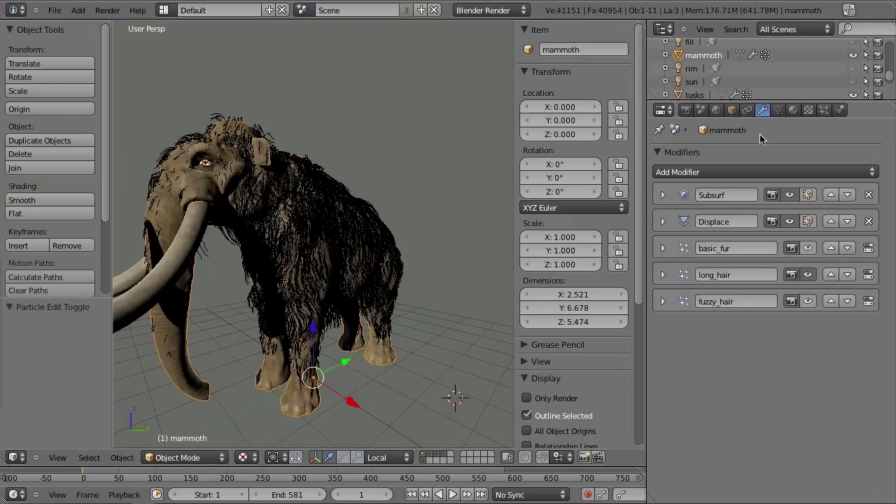
{"action": "left_click", "coordinate": [809, 278]}
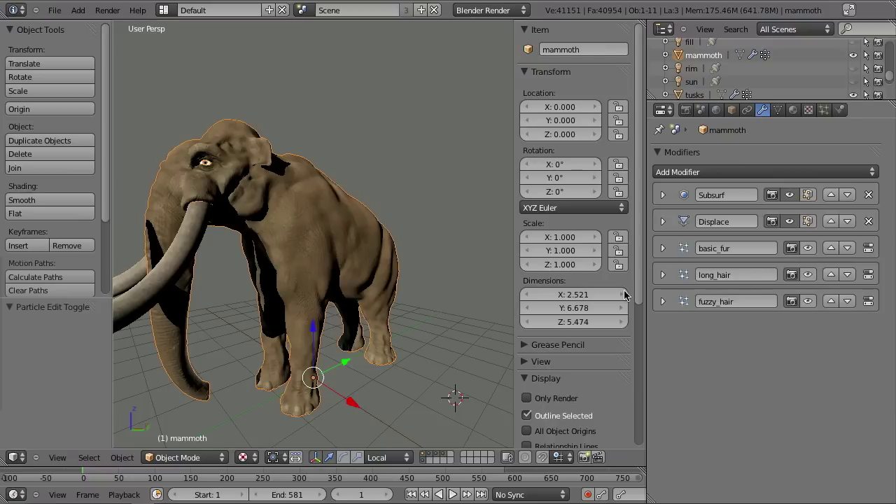
Review the fur material's transparency and strand size settings, along with the scene's render anti-aliasing settings.
{"action": "left_click", "coordinate": [794, 111]}
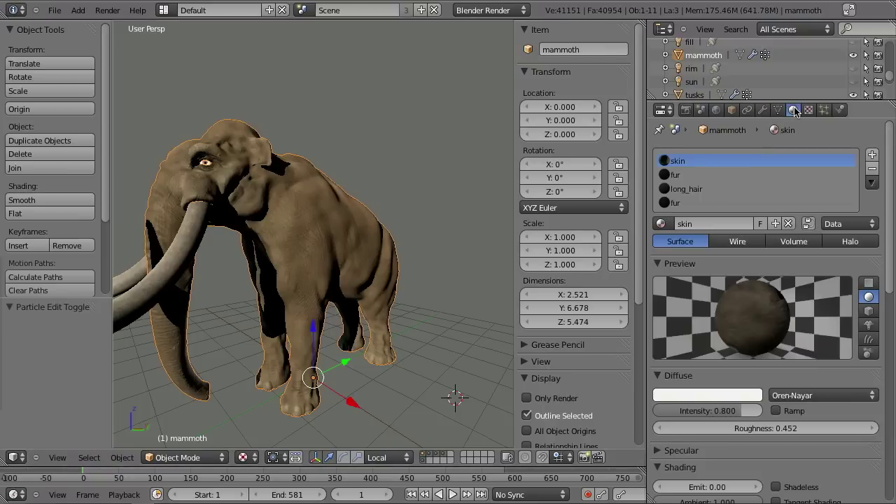
{"action": "left_click", "coordinate": [671, 175]}
{"action": "scroll", "coordinate": [677, 376], "scroll_direction": "down", "scroll_amount": 8}
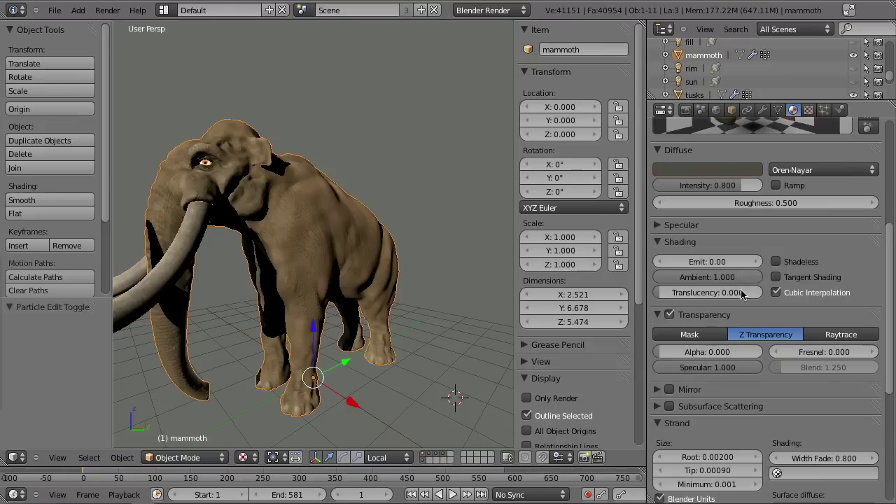
{"action": "scroll", "coordinate": [742, 300], "scroll_direction": "down", "scroll_amount": 7}
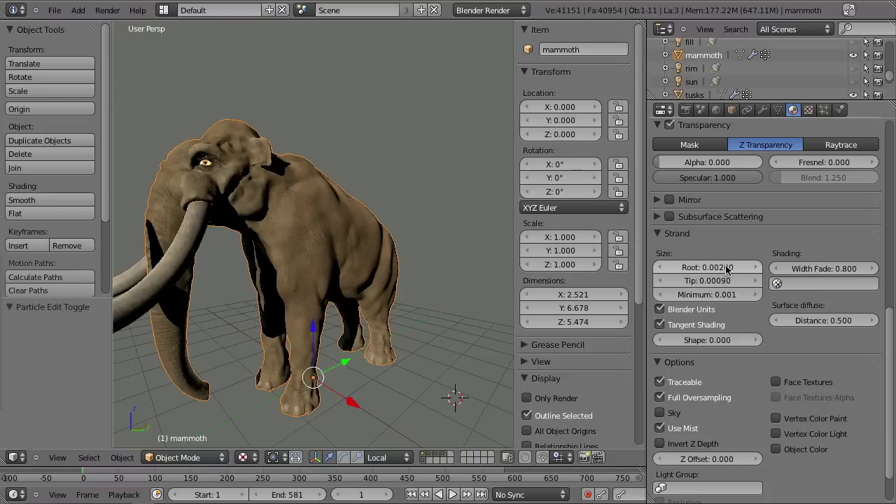
{"action": "left_click", "coordinate": [685, 110]}
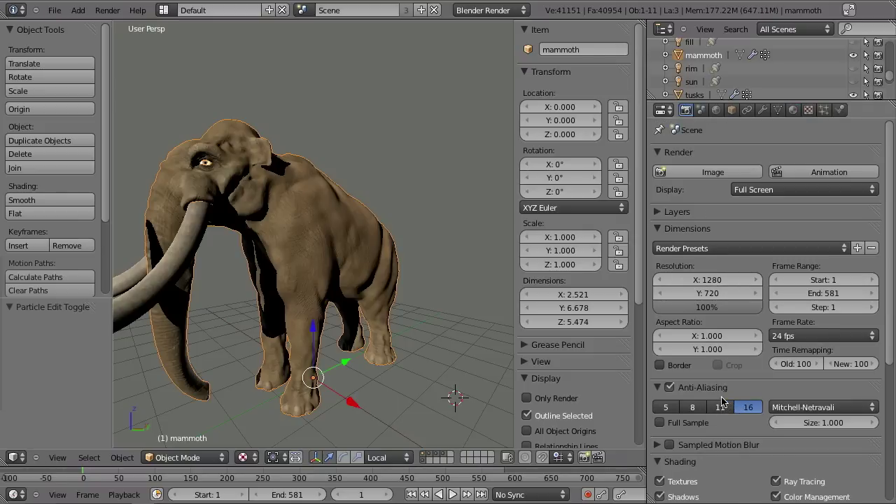
{"action": "left_click", "coordinate": [794, 110]}
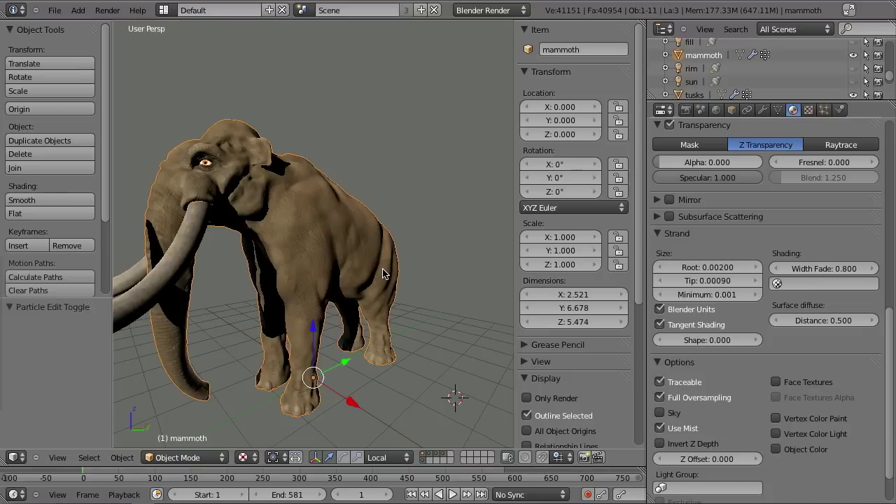
Select the fur material's Blend1 texture and expand its preview to examine the strand gradient.
{"action": "left_click", "coordinate": [809, 110]}
{"action": "scroll", "coordinate": [709, 214], "scroll_direction": "down", "scroll_amount": 1}
{"action": "left_click", "coordinate": [698, 165]}
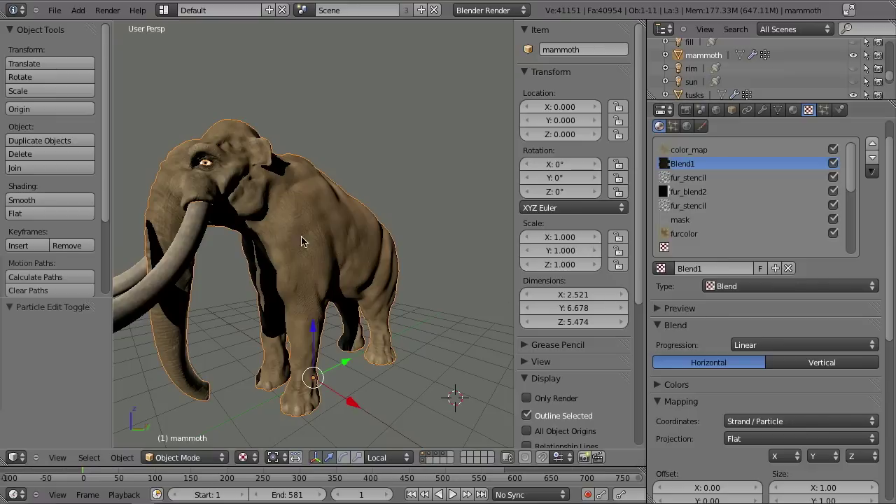
{"action": "left_click", "coordinate": [659, 309]}
{"action": "left_click", "coordinate": [672, 308]}
{"action": "left_click", "coordinate": [693, 309]}
{"action": "scroll", "coordinate": [697, 363], "scroll_direction": "down", "scroll_amount": 5}
{"action": "scroll", "coordinate": [720, 326], "scroll_direction": "up", "scroll_amount": 1}
{"action": "scroll", "coordinate": [720, 326], "scroll_direction": "up", "scroll_amount": 2}
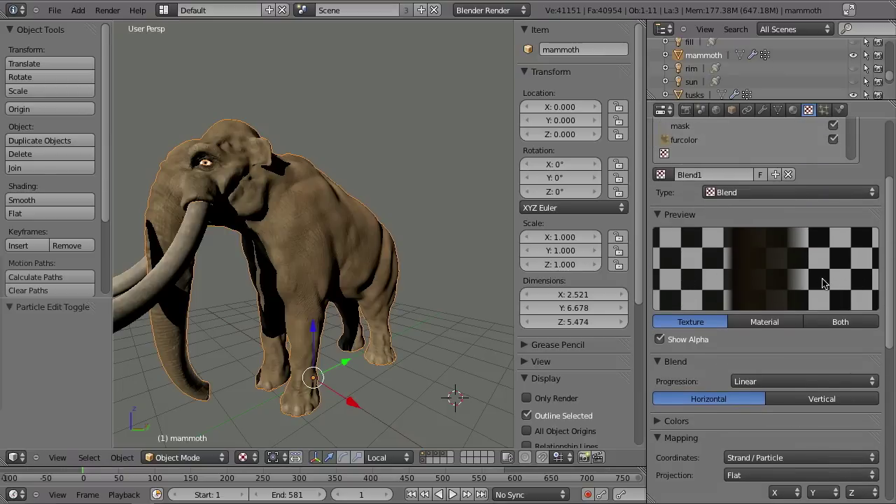
Examine the Blend1 texture's color ramp and its mapping coordinates.
{"action": "scroll", "coordinate": [683, 388], "scroll_direction": "down", "scroll_amount": 4}
{"action": "left_click", "coordinate": [683, 315]}
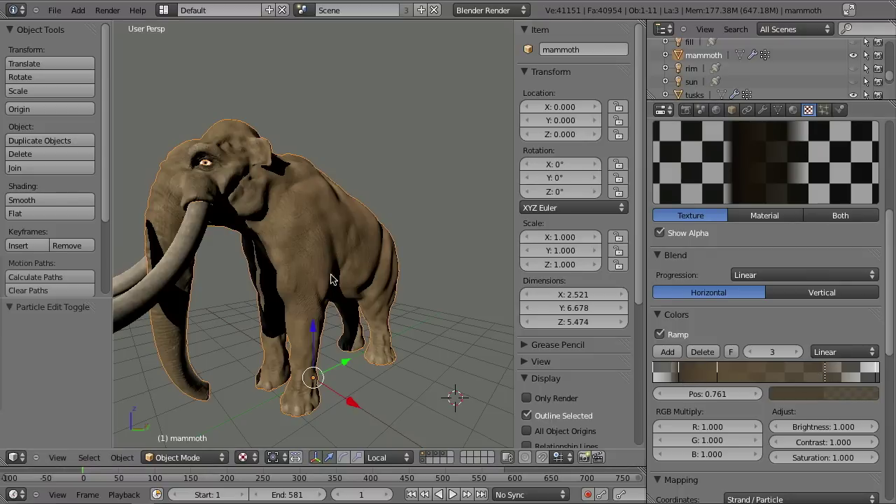
{"action": "left_click", "coordinate": [669, 315]}
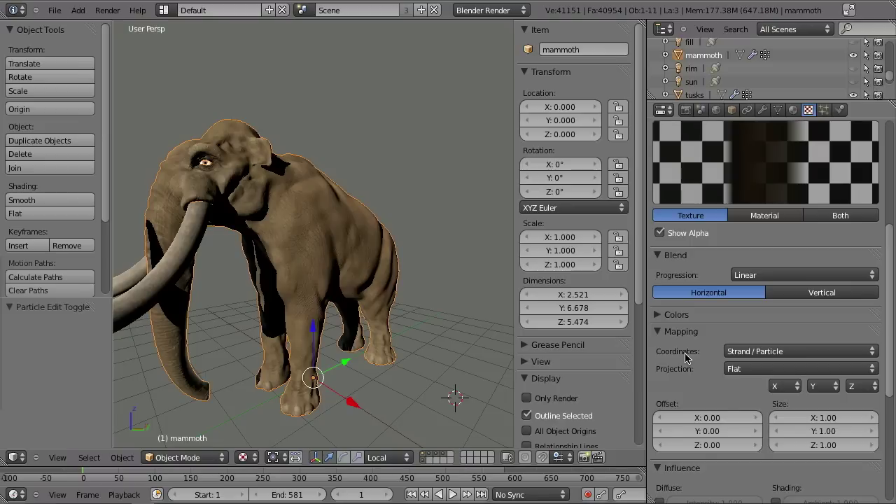
Review the mammoth's material slots and the fur material's shading, transparency and strand settings.
{"action": "left_click", "coordinate": [792, 110]}
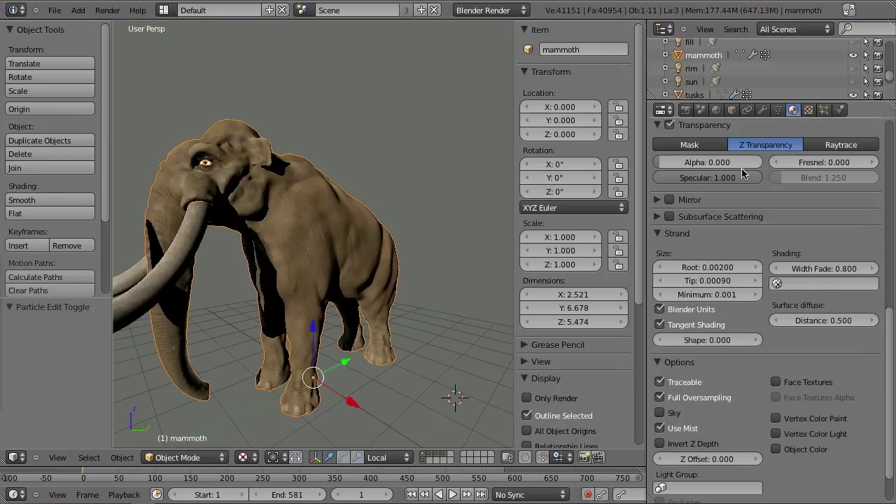
{"action": "scroll", "coordinate": [739, 167], "scroll_direction": "up", "scroll_amount": 10}
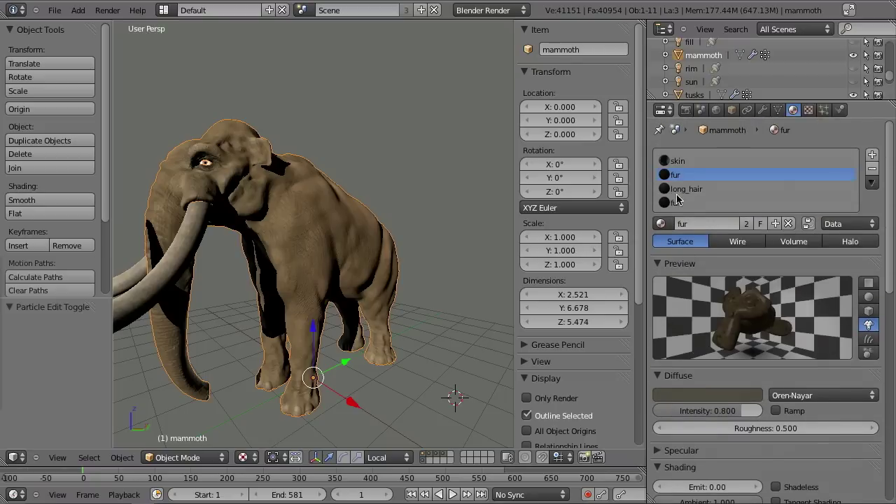
{"action": "scroll", "coordinate": [751, 328], "scroll_direction": "down", "scroll_amount": 10}
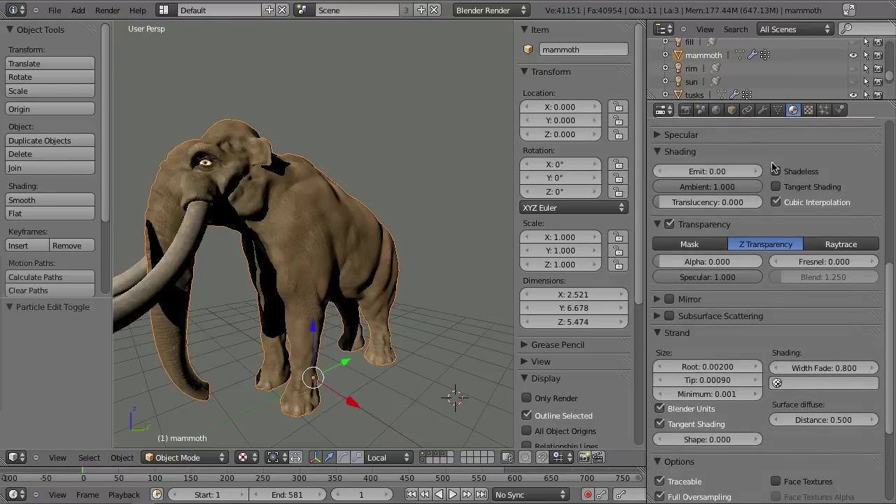
Check the vertex groups assigned to the long_hair particle system and switch the mammoth to Weight Paint mode.
{"action": "left_click", "coordinate": [823, 110]}
{"action": "scroll", "coordinate": [745, 364], "scroll_direction": "down", "scroll_amount": 10}
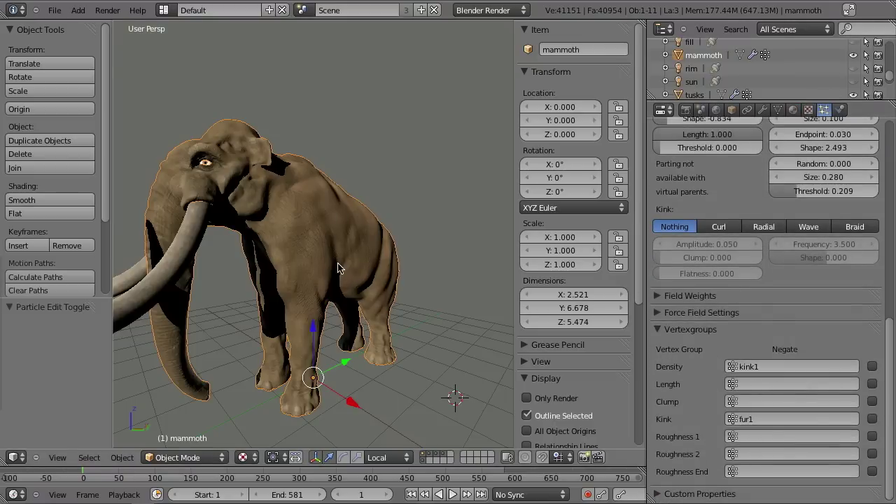
{"action": "left_click", "coordinate": [188, 458]}
{"action": "left_click", "coordinate": [183, 367]}
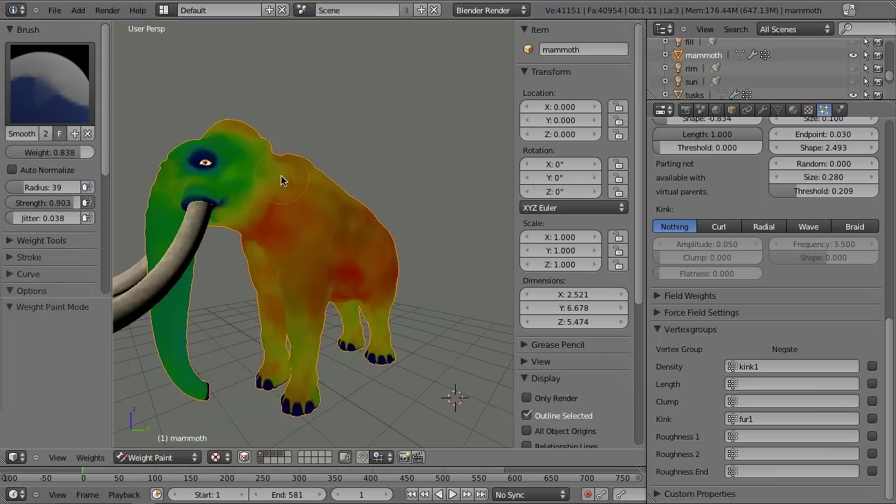
{"action": "mouse_move", "coordinate": [287, 184]}
{"action": "middle_mouse_down"}
{"action": "mouse_move", "coordinate": [271, 226]}
{"action": "mouse_move", "coordinate": [294, 232]}
{"action": "mouse_move", "coordinate": [267, 237]}
{"action": "middle_mouse_up"}
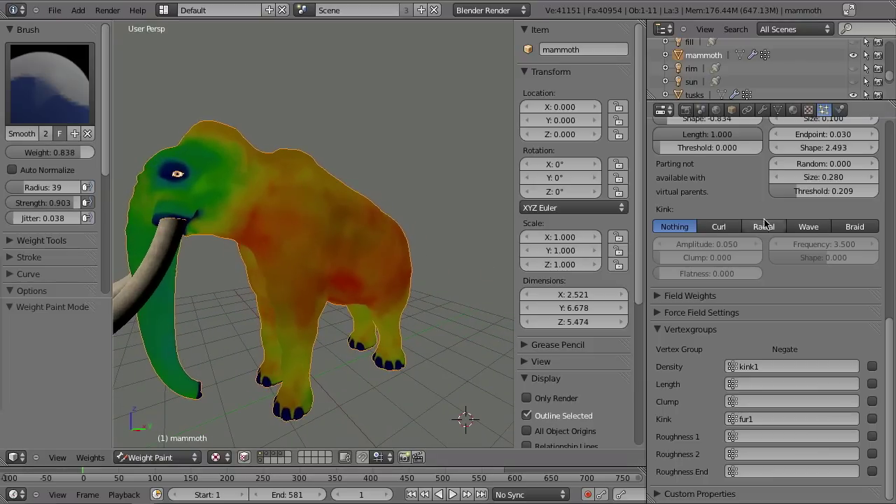
Show the mesh's vertex group list and examine the fur1 weights across the mammoth's body.
{"action": "left_click", "coordinate": [778, 110]}
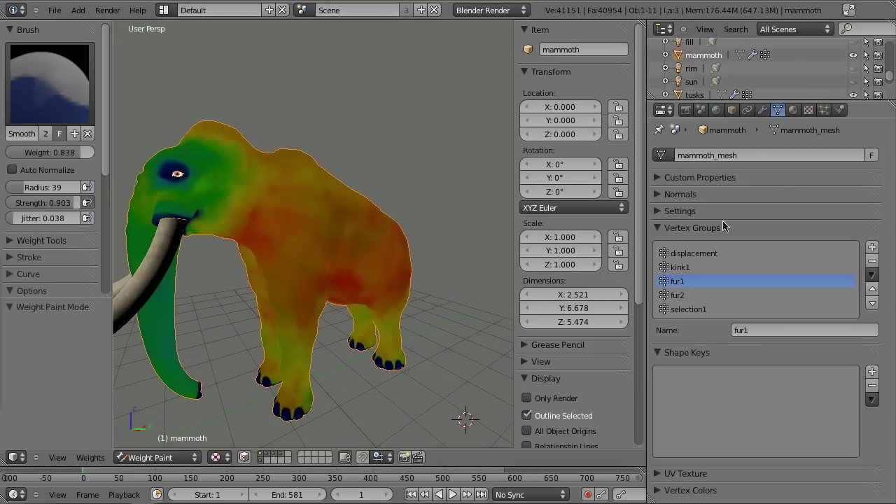
{"action": "mouse_move", "coordinate": [266, 280]}
{"action": "middle_mouse_down"}
{"action": "mouse_move", "coordinate": [300, 284]}
{"action": "mouse_move", "coordinate": [283, 336]}
{"action": "mouse_move", "coordinate": [283, 423]}
{"action": "mouse_move", "coordinate": [280, 404]}
{"action": "mouse_move", "coordinate": [326, 374]}
{"action": "mouse_move", "coordinate": [308, 378]}
{"action": "mouse_move", "coordinate": [350, 339]}
{"action": "mouse_move", "coordinate": [304, 392]}
{"action": "mouse_move", "coordinate": [317, 382]}
{"action": "middle_mouse_up"}
{"action": "mouse_move", "coordinate": [317, 298]}
{"action": "middle_mouse_down"}
{"action": "mouse_move", "coordinate": [341, 322]}
{"action": "mouse_move", "coordinate": [339, 371]}
{"action": "mouse_move", "coordinate": [351, 364]}
{"action": "mouse_move", "coordinate": [339, 352]}
{"action": "mouse_move", "coordinate": [330, 224]}
{"action": "middle_mouse_up"}
{"action": "scroll", "coordinate": [239, 150], "scroll_direction": "up", "scroll_amount": 4}
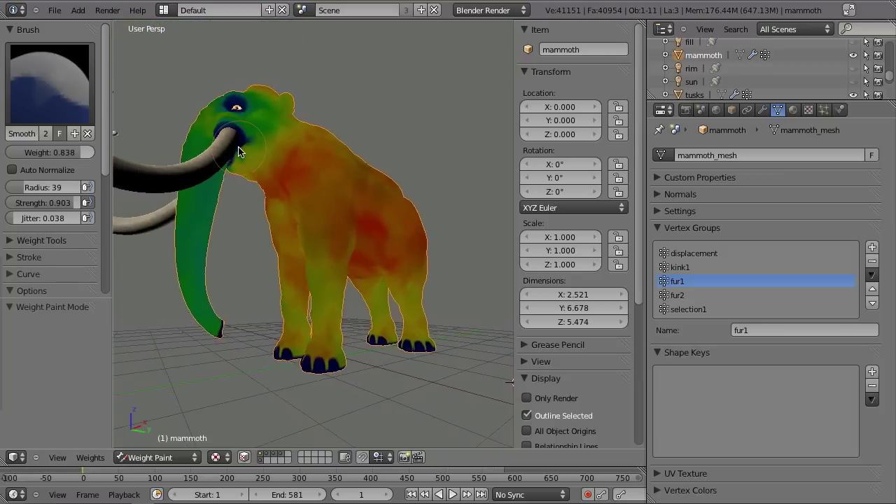
{"action": "scroll", "coordinate": [258, 173], "scroll_direction": "down", "scroll_amount": 3}
{"action": "middle_click_drag", "start_coordinate": [290, 147], "coordinate": [219, 203]}
{"action": "scroll", "coordinate": [369, 230], "scroll_direction": "up", "scroll_amount": 4}
{"action": "scroll", "coordinate": [355, 226], "scroll_direction": "down", "scroll_amount": 3}
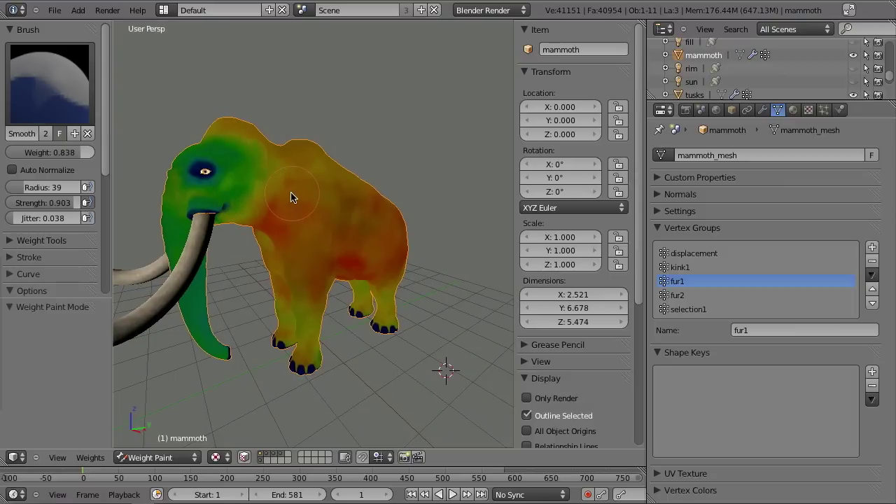
Select the kink1 vertex group and smooth its weights along the mammoth's back with the Blur brush.
{"action": "left_click", "coordinate": [683, 268]}
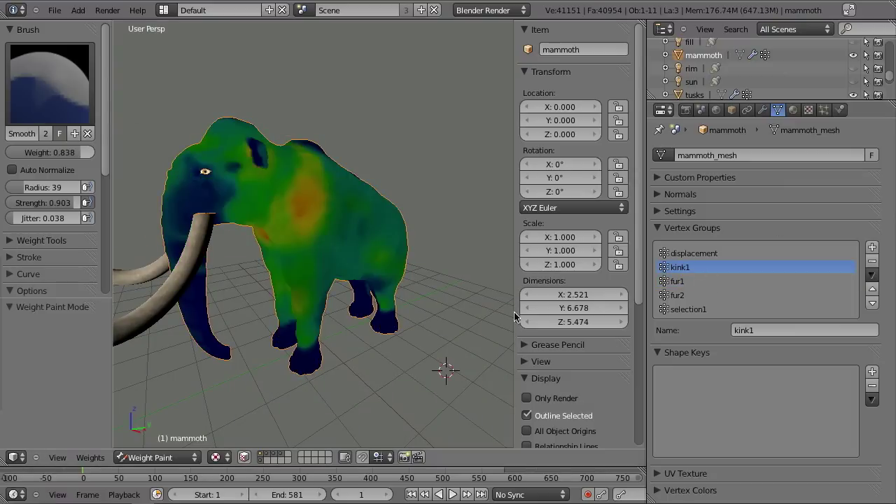
{"action": "middle_click_drag", "start_coordinate": [420, 287], "coordinate": [400, 265]}
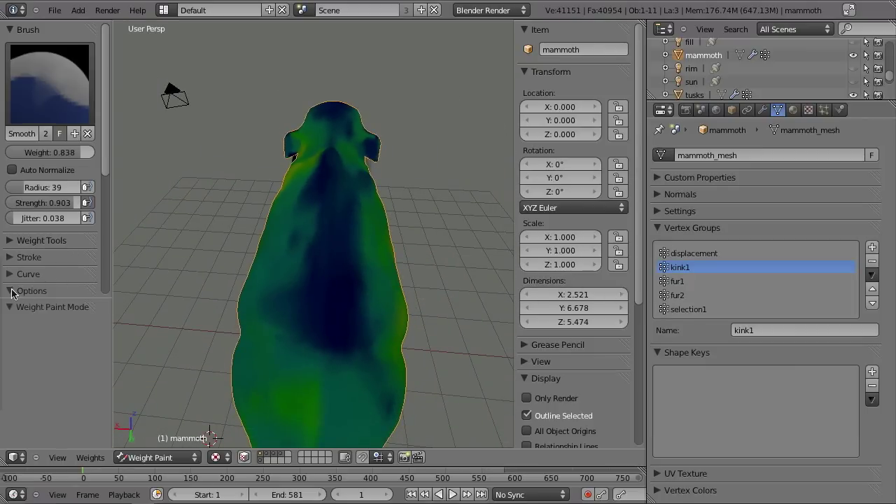
{"action": "left_click", "coordinate": [21, 292]}
{"action": "scroll", "coordinate": [28, 281], "scroll_direction": "down", "scroll_amount": 4}
{"action": "left_click", "coordinate": [21, 244]}
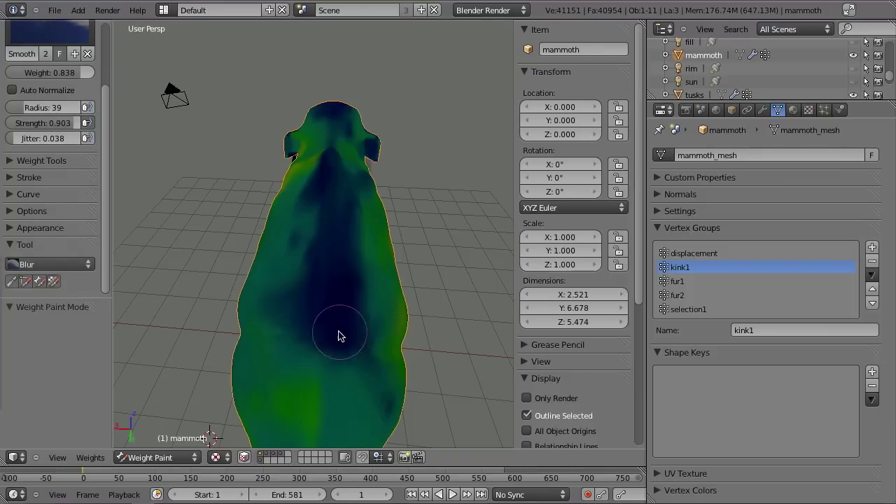
{"action": "mouse_move", "coordinate": [341, 374]}
{"action": "left_mouse_down"}
{"action": "mouse_move", "coordinate": [348, 359]}
{"action": "mouse_move", "coordinate": [282, 360]}
{"action": "mouse_move", "coordinate": [312, 298]}
{"action": "mouse_move", "coordinate": [284, 390]}
{"action": "mouse_move", "coordinate": [282, 331]}
{"action": "mouse_move", "coordinate": [320, 208]}
{"action": "left_mouse_up"}
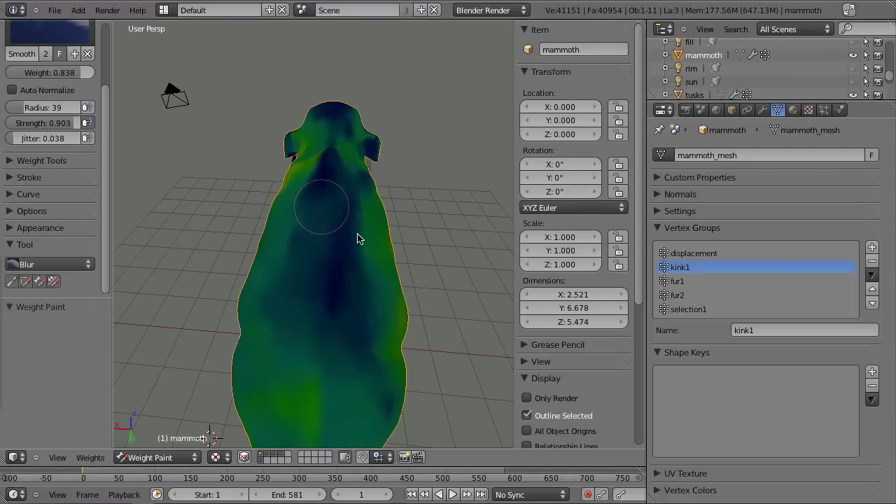
{"action": "mouse_move", "coordinate": [371, 343]}
{"action": "left_mouse_down"}
{"action": "mouse_move", "coordinate": [360, 389]}
{"action": "mouse_move", "coordinate": [345, 353]}
{"action": "mouse_move", "coordinate": [353, 309]}
{"action": "mouse_move", "coordinate": [339, 254]}
{"action": "left_mouse_up"}
{"action": "middle_click_drag", "start_coordinate": [328, 276], "coordinate": [315, 290]}
{"action": "middle_click_drag", "start_coordinate": [315, 254], "coordinate": [408, 254]}
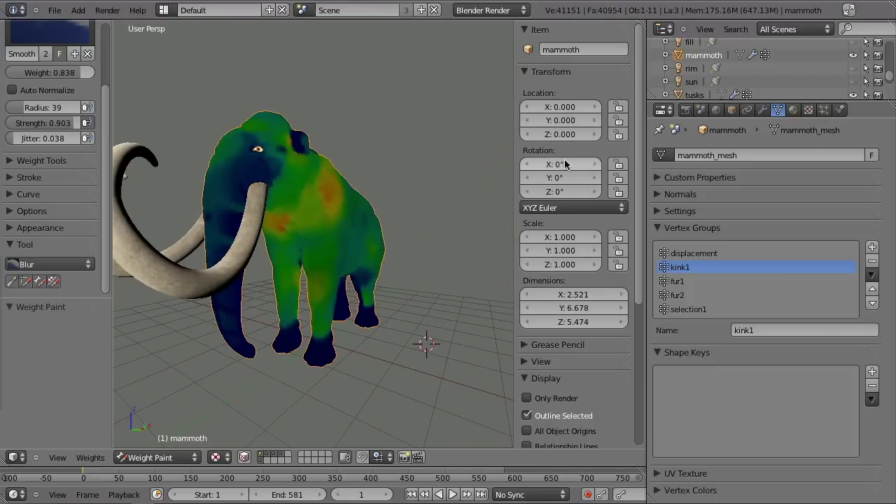
Show the mammoth's modifier stack, return to Object Mode and inspect the bare, displaced skin.
{"action": "left_click", "coordinate": [762, 111]}
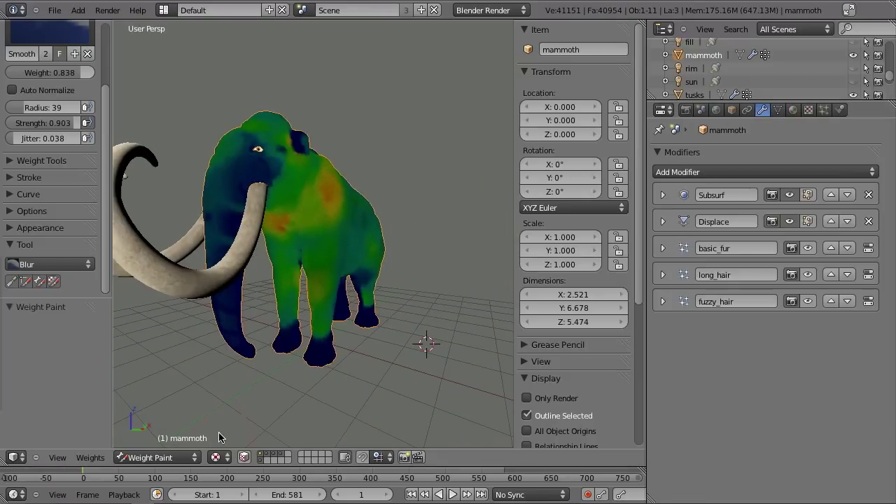
{"action": "left_click", "coordinate": [158, 457]}
{"action": "key", "text": "Return"}
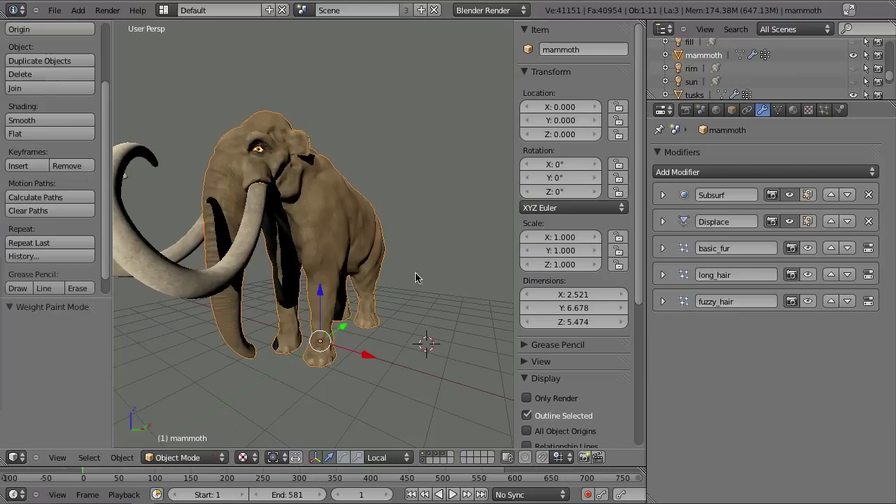
{"action": "middle_click_drag", "start_coordinate": [431, 343], "coordinate": [267, 354]}
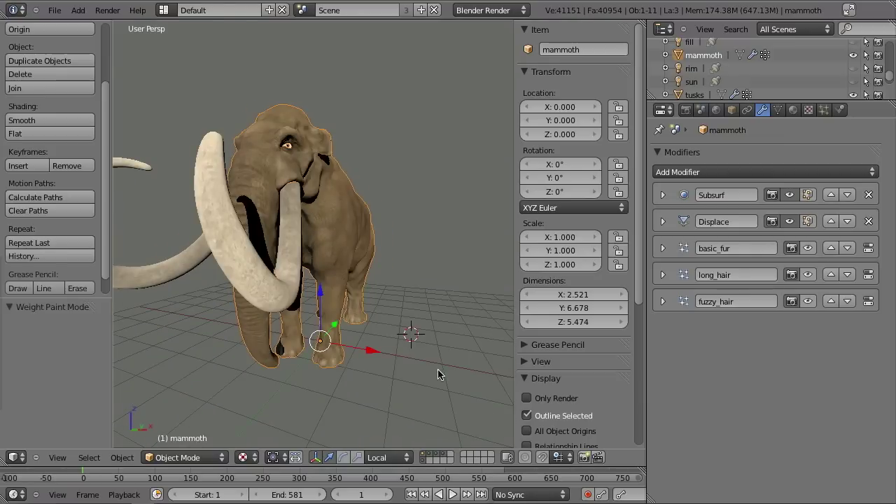
{"action": "middle_click_drag", "start_coordinate": [421, 379], "coordinate": [358, 360]}
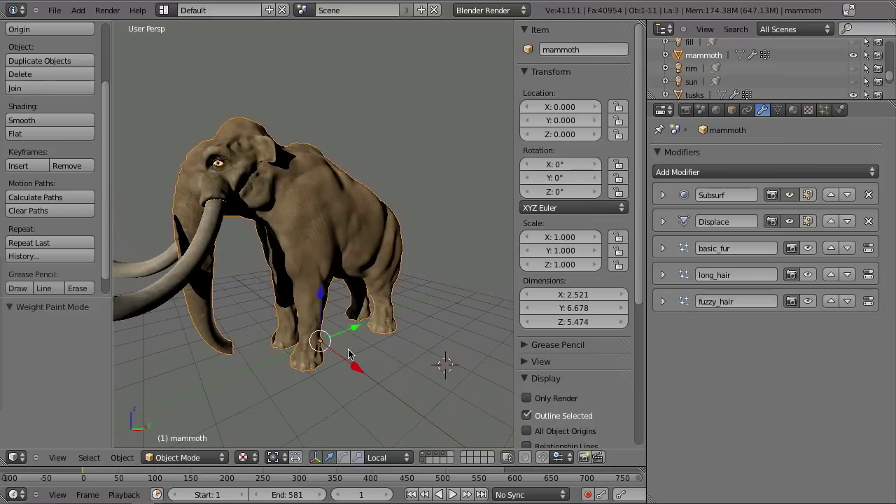